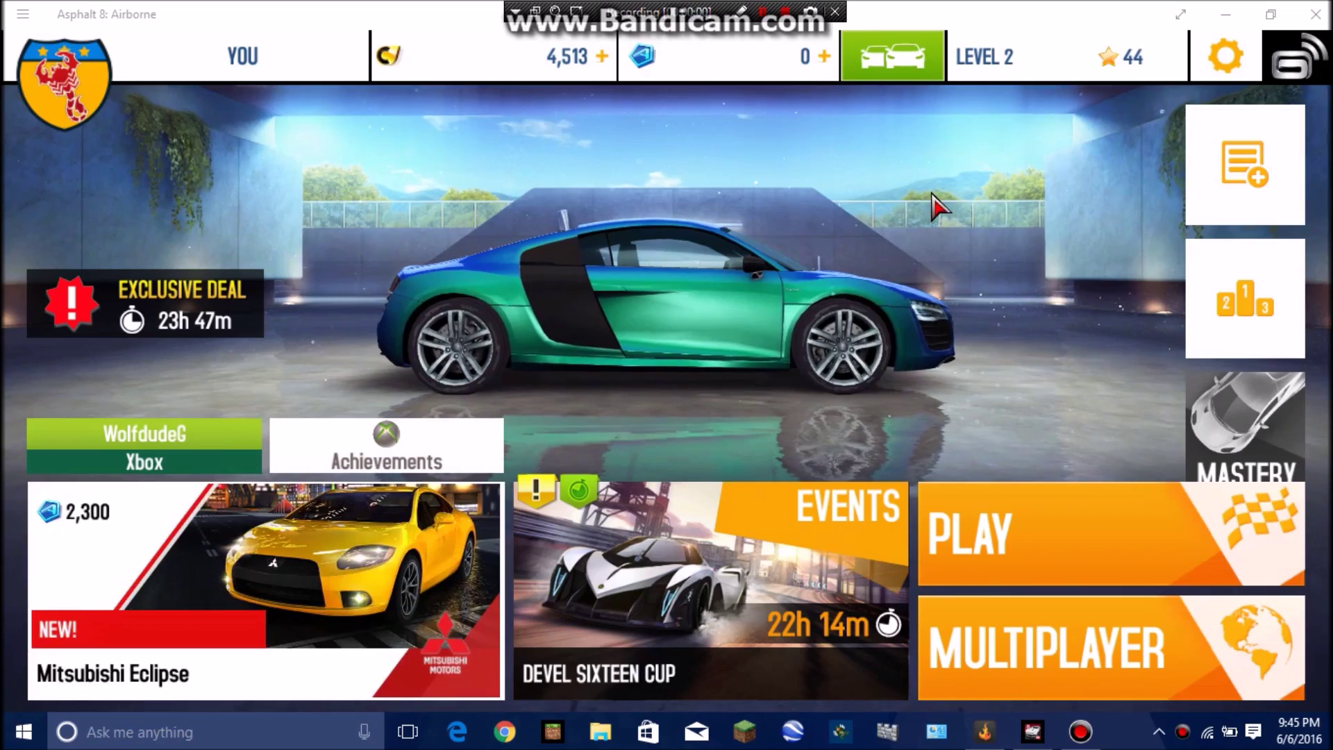
- Let the 'Bark On!' intro finish, then open the Audi R8 e-tron garage
click(942, 211)
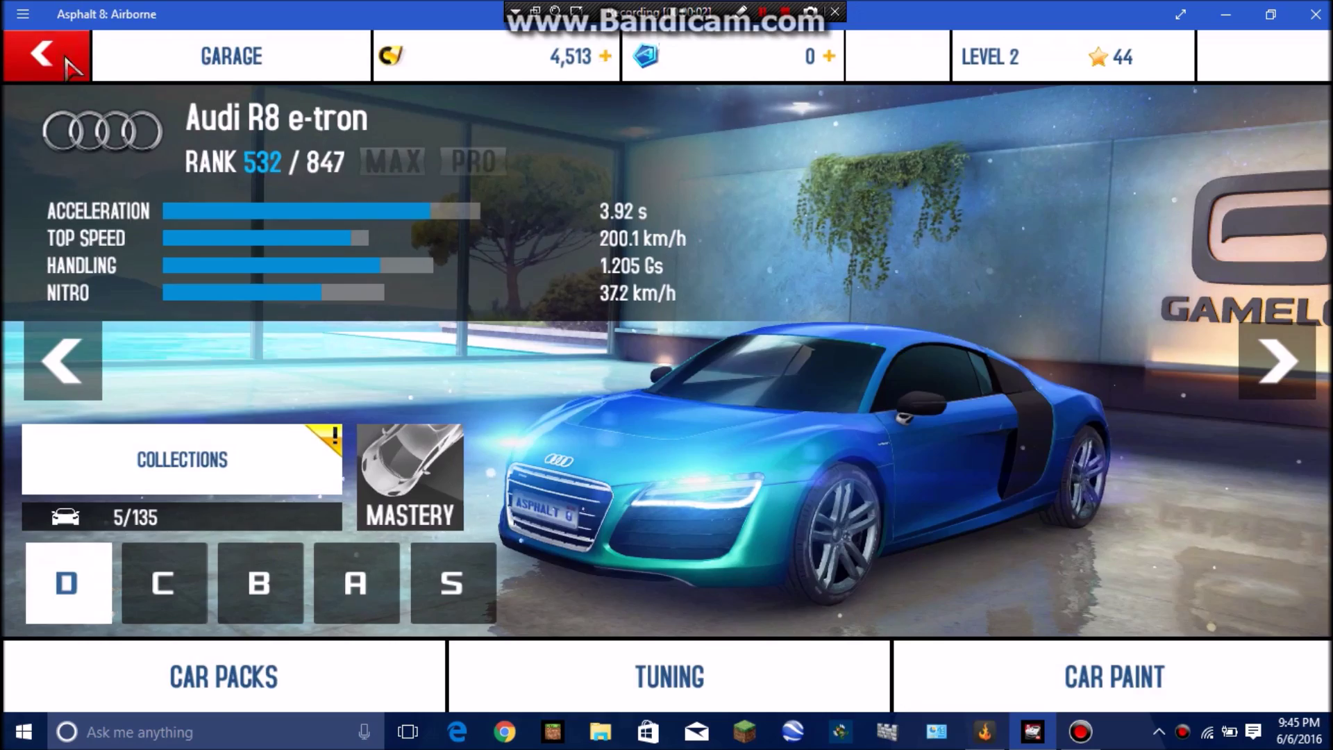
- Go to Career events, flip to Season 2 and pick the Nevada Reverse Classic race
click(71, 67)
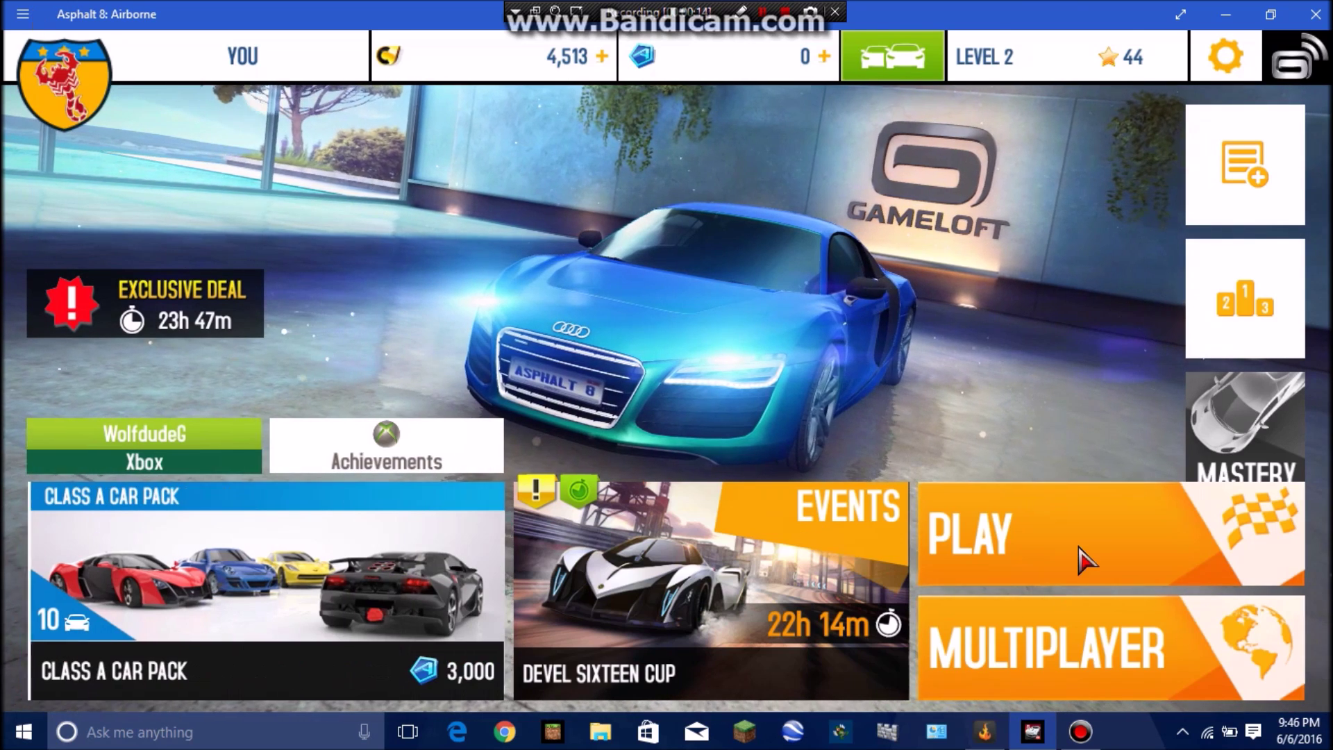
click(1080, 539)
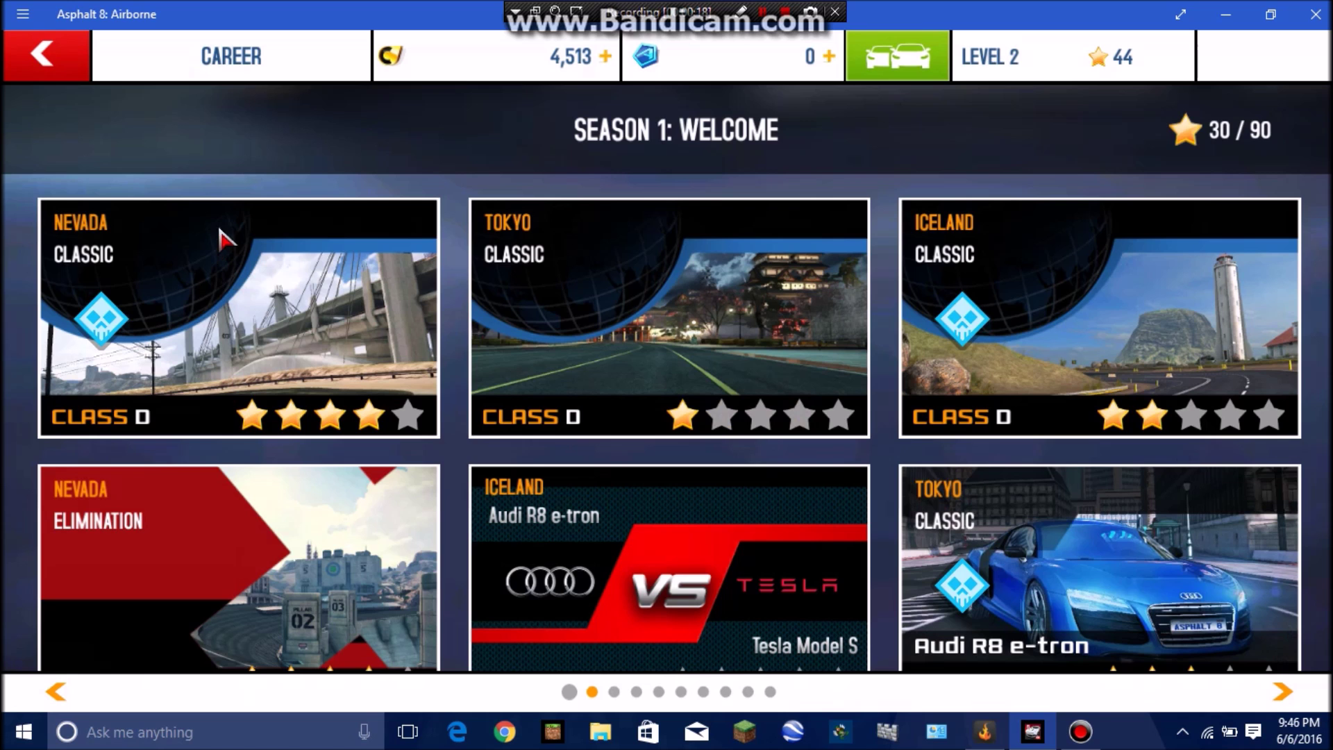
drag(480, 191, 351, 185)
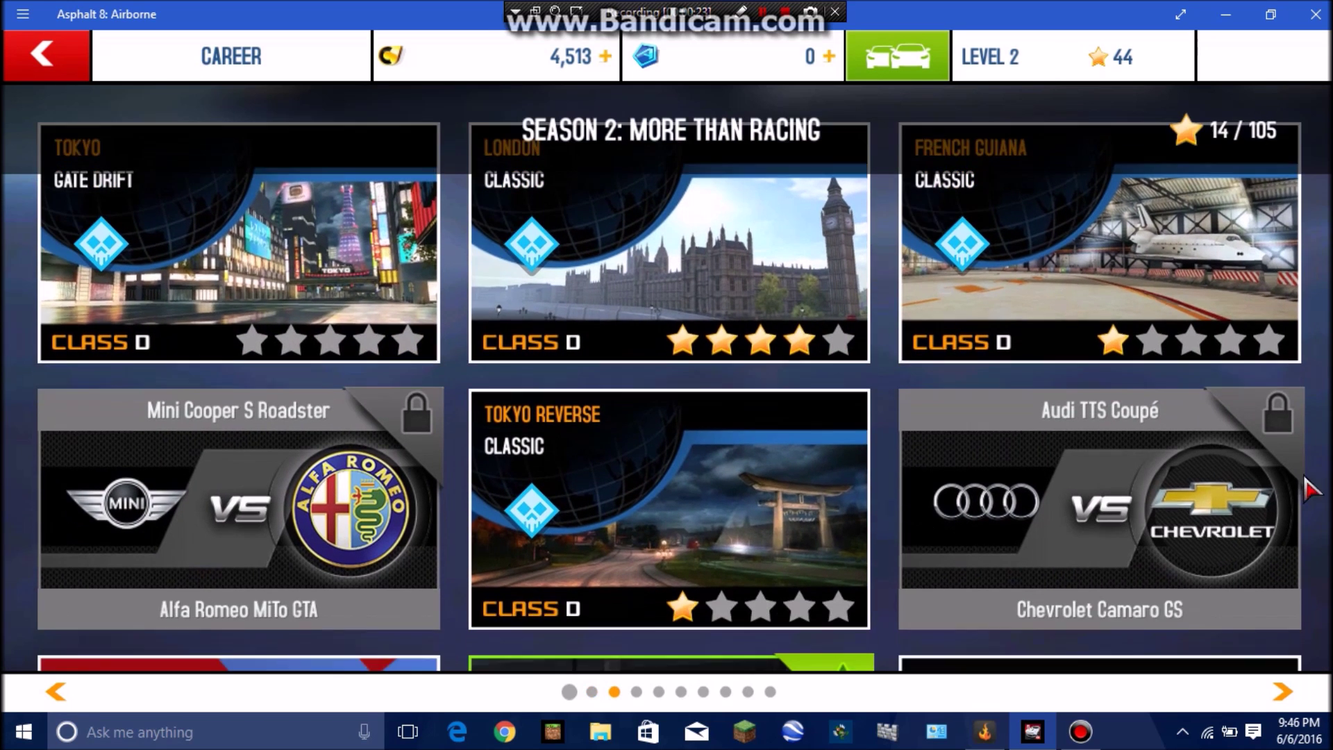
scroll(1316, 326, down, 3)
scroll(1317, 325, down, 2)
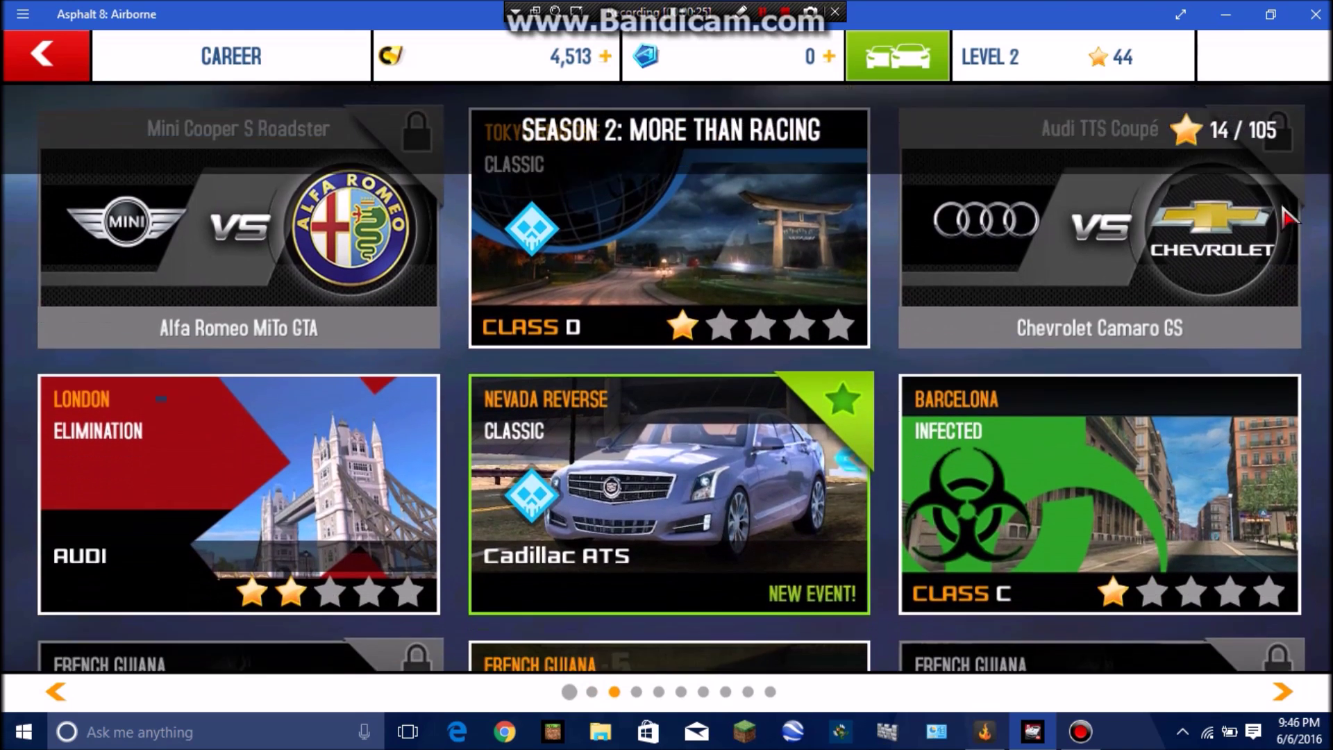
click(714, 441)
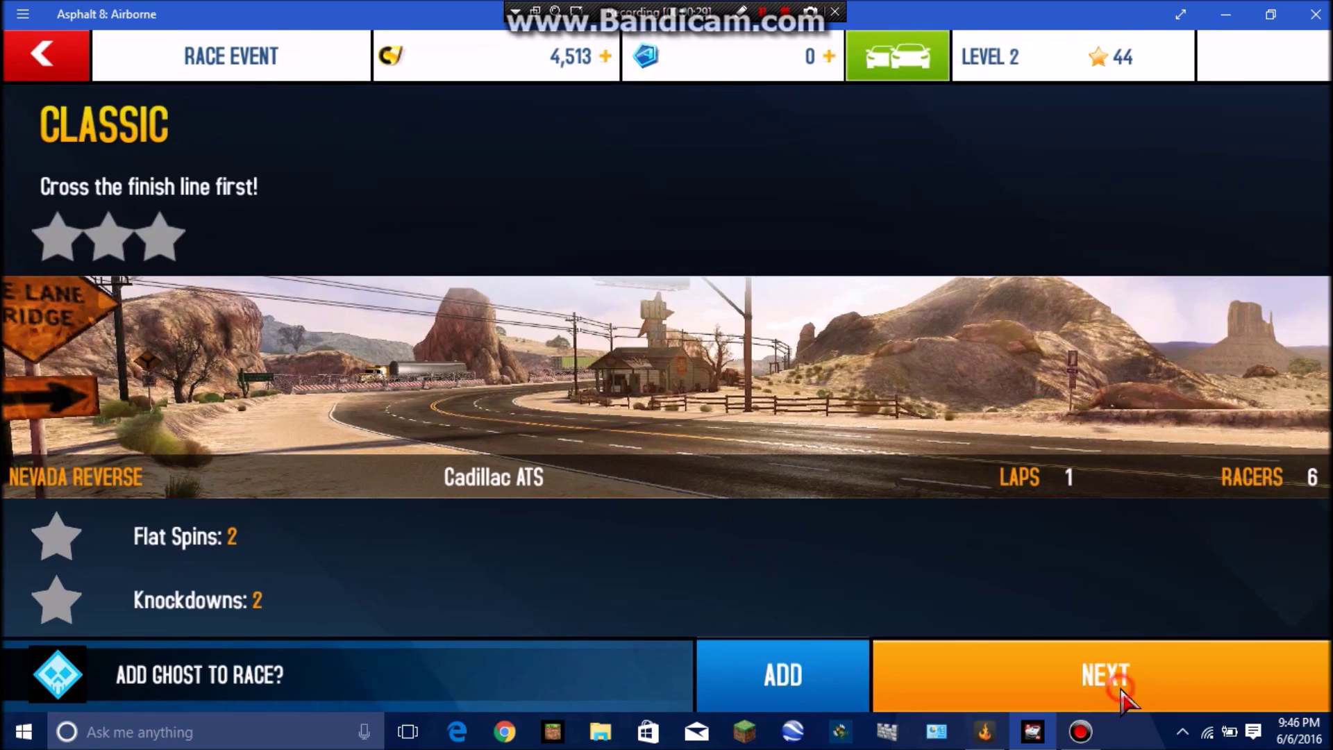
- Confirm the Nevada Reverse event and the Cadillac ATS, and start the race
click(1122, 688)
click(1157, 687)
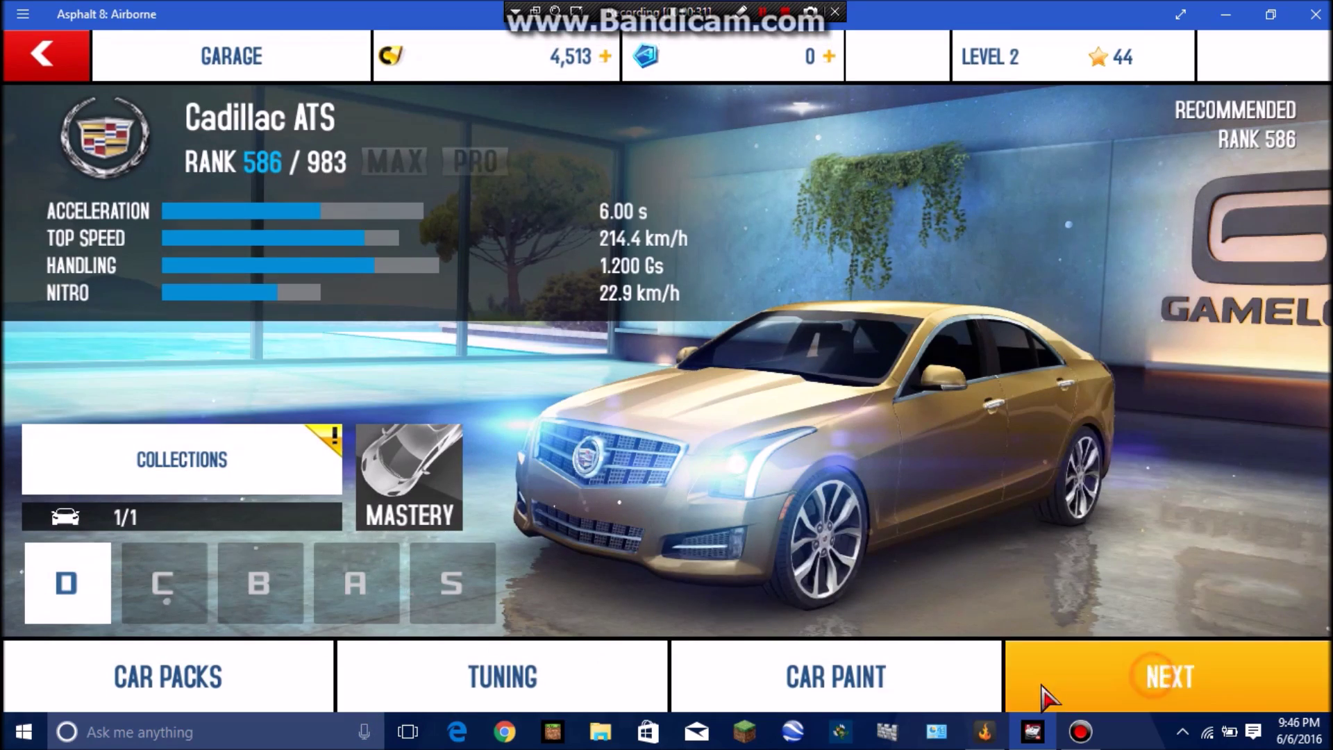
click(1225, 696)
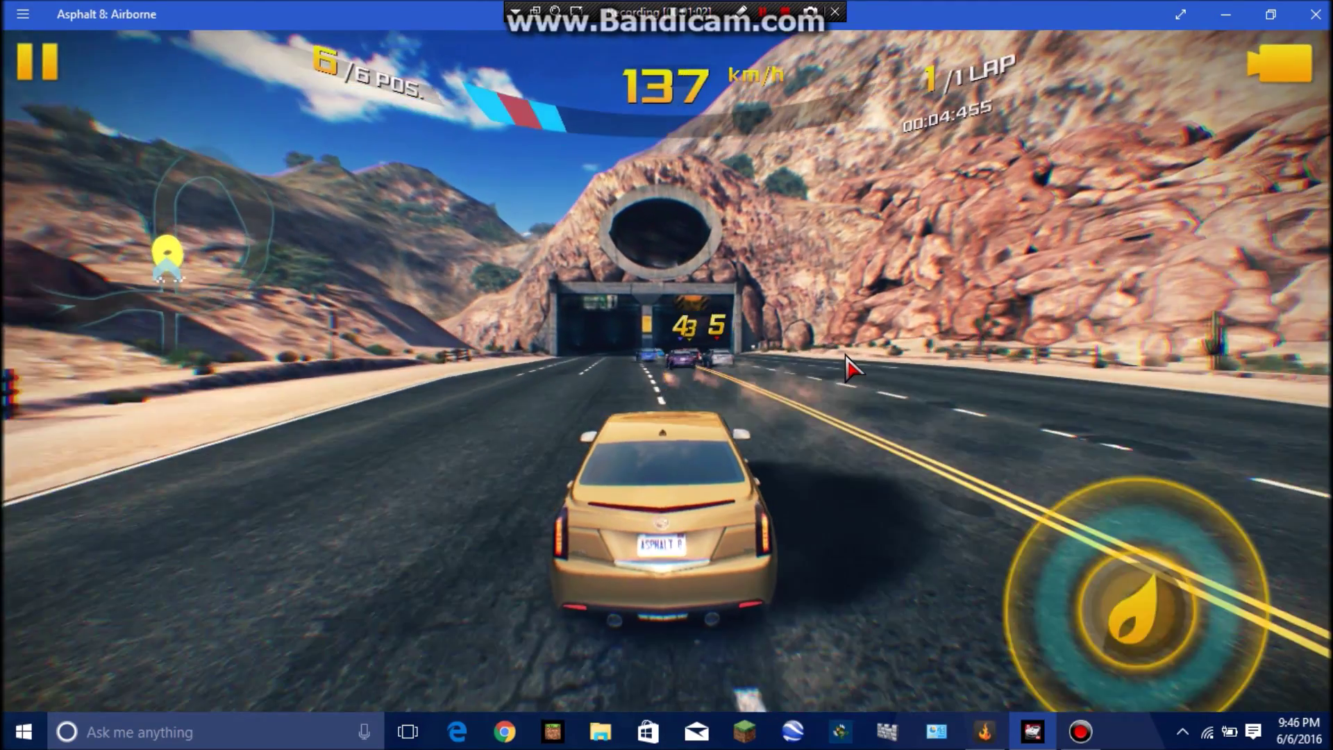
- Fire two nitro boosts to overtake rivals, then swerve left into the blue car
key(space)
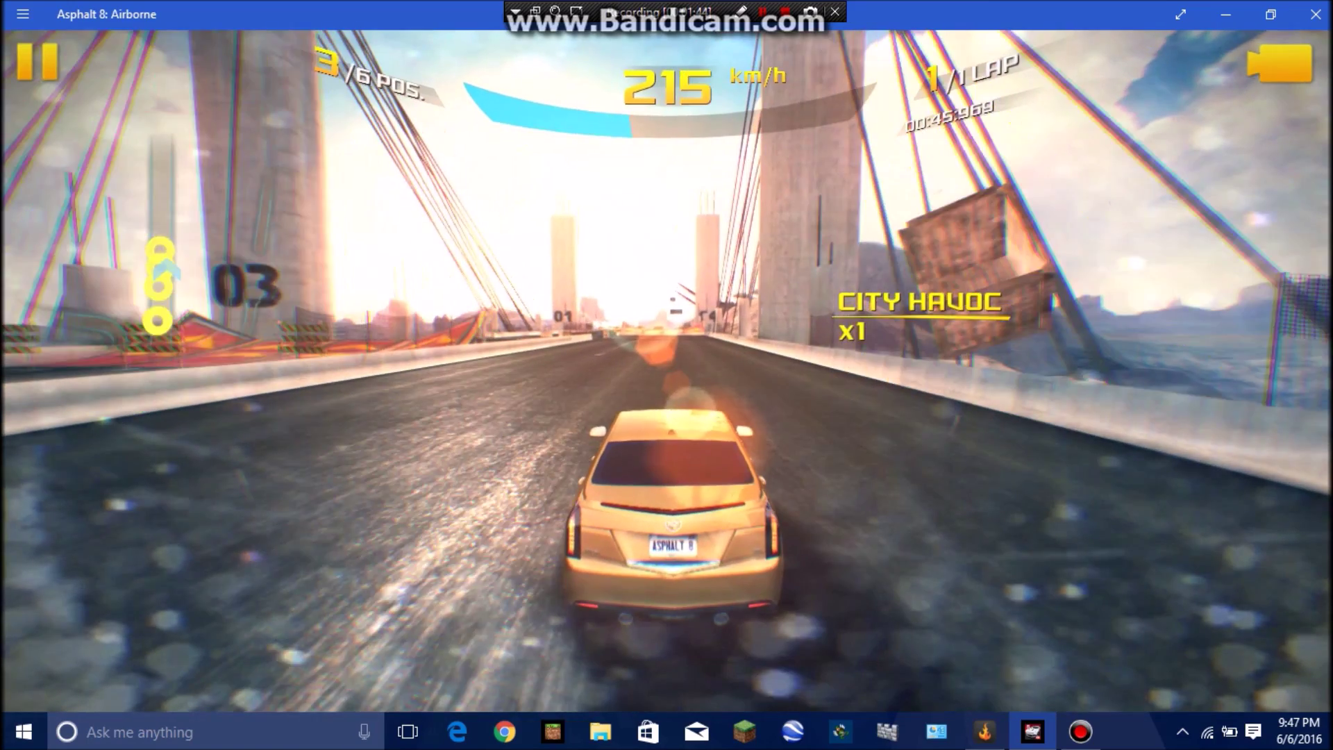
key(space)
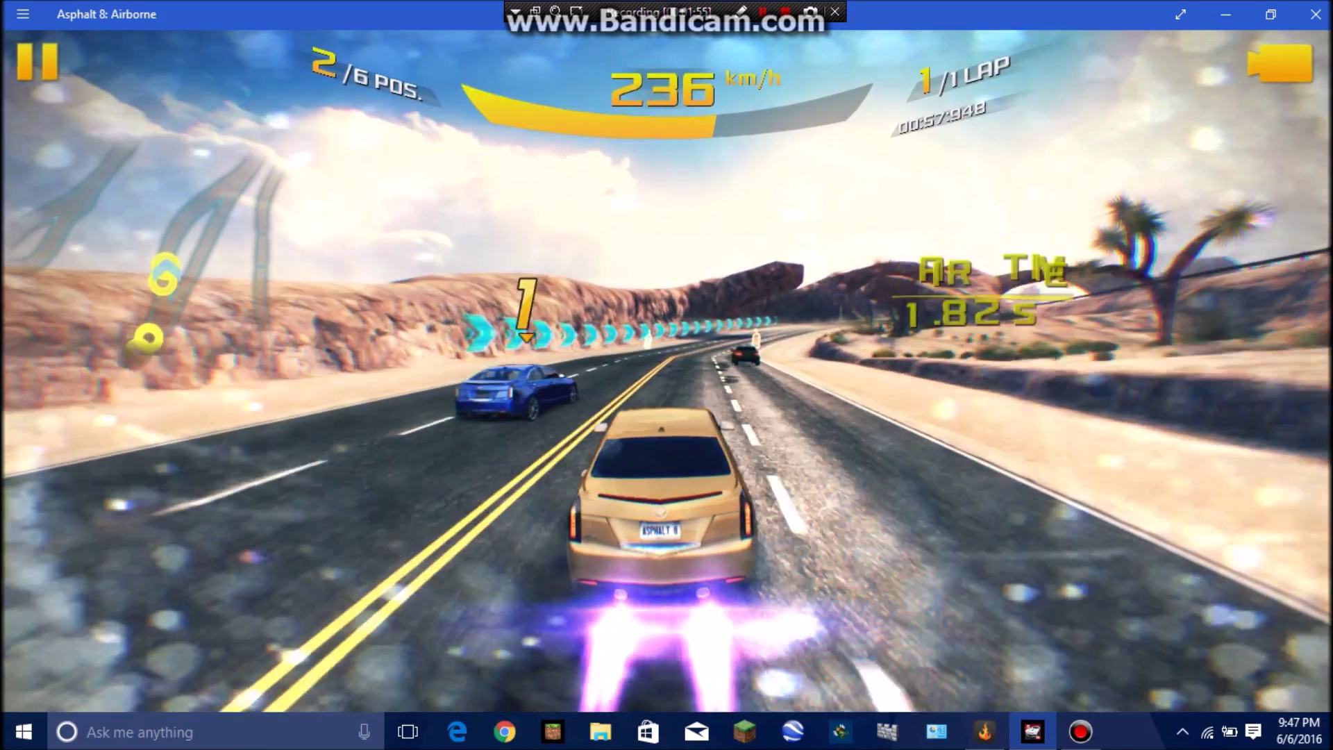
key(Left)
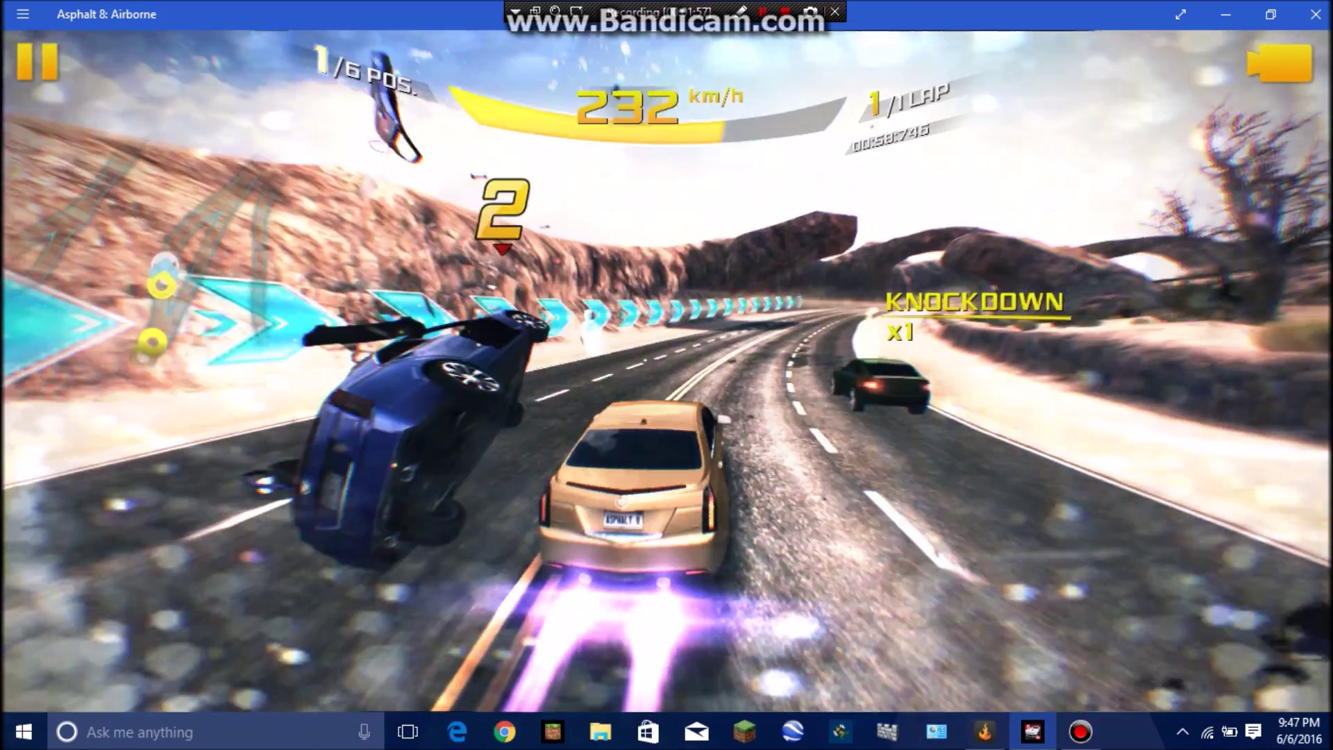
- Steer across the lanes and drift through the left-hand curve to finish second
key(Left)
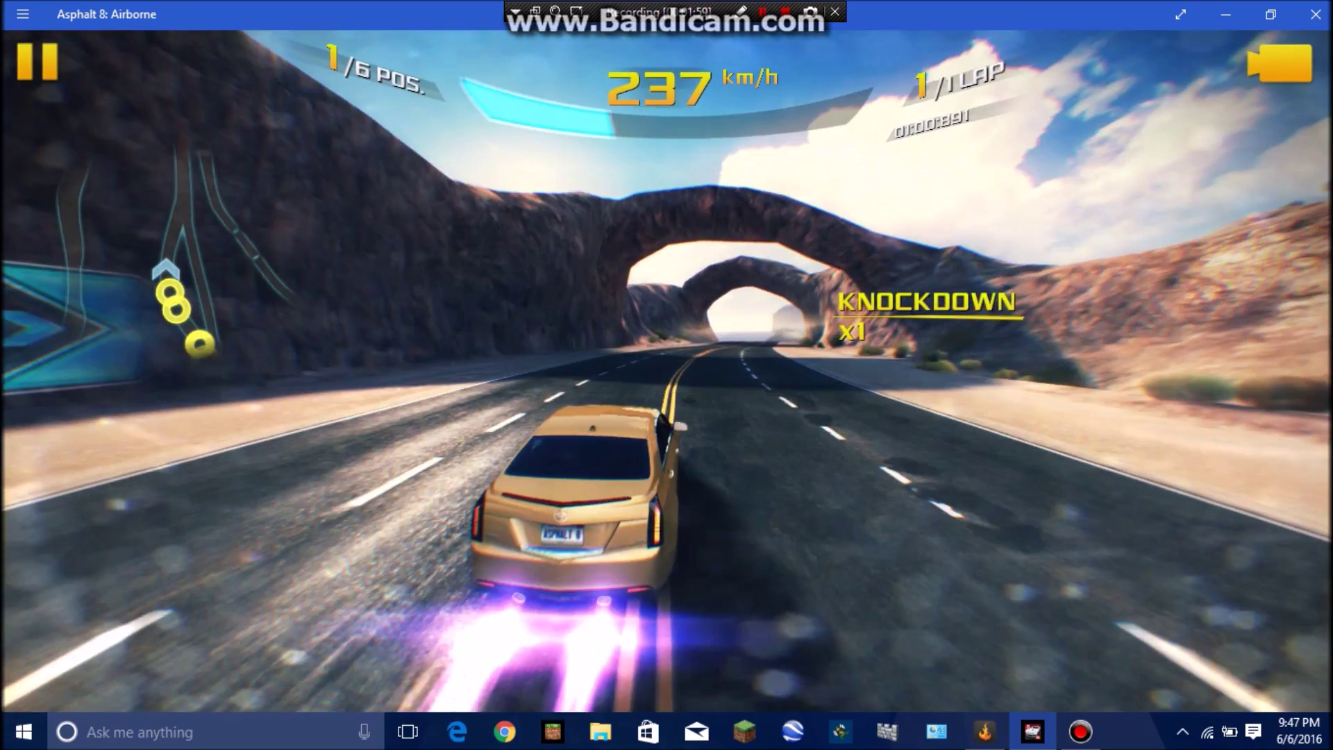
key(Right)
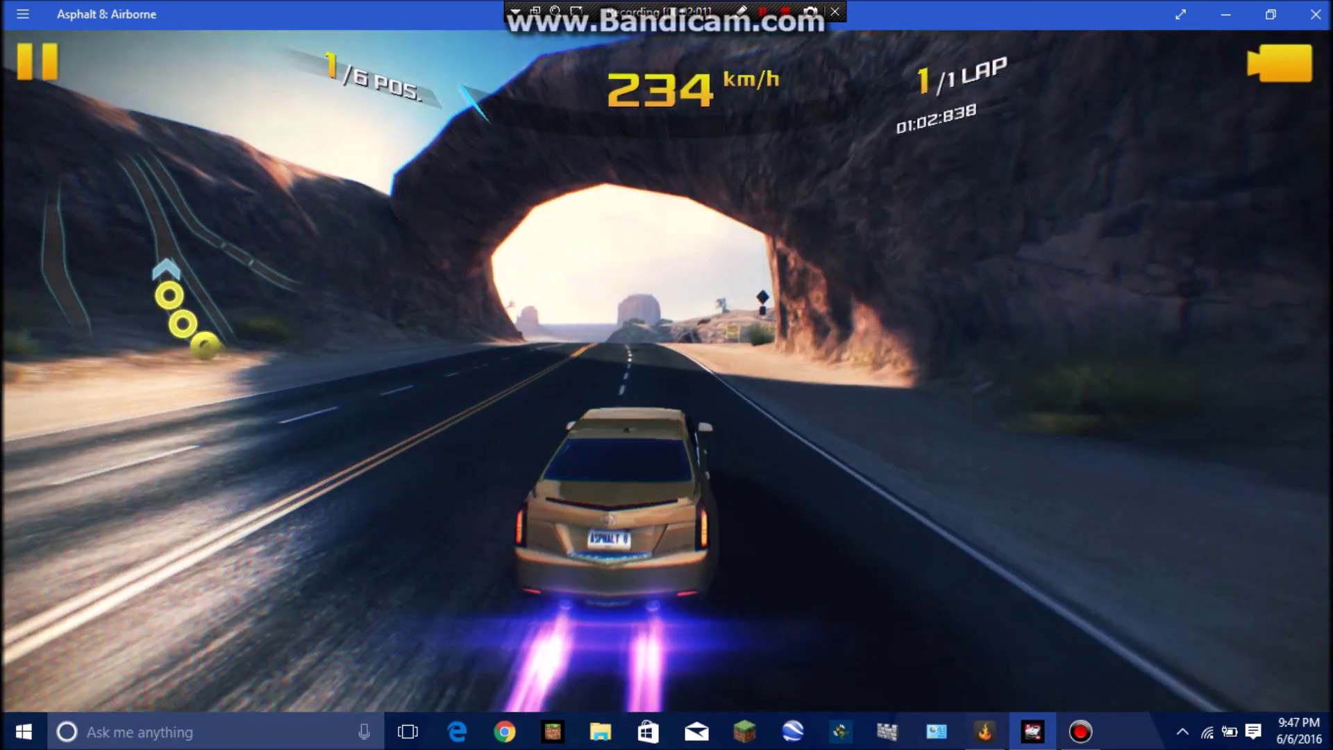
key(Right)
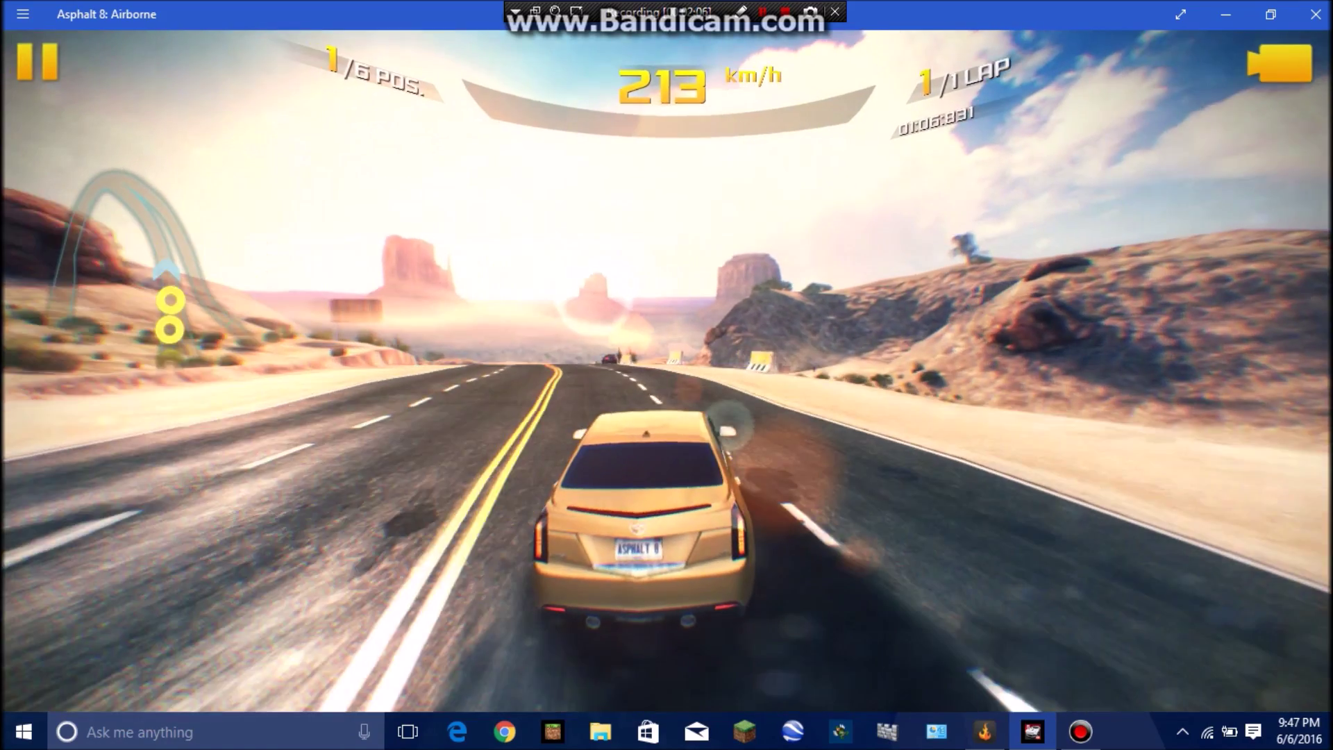
key(Right)
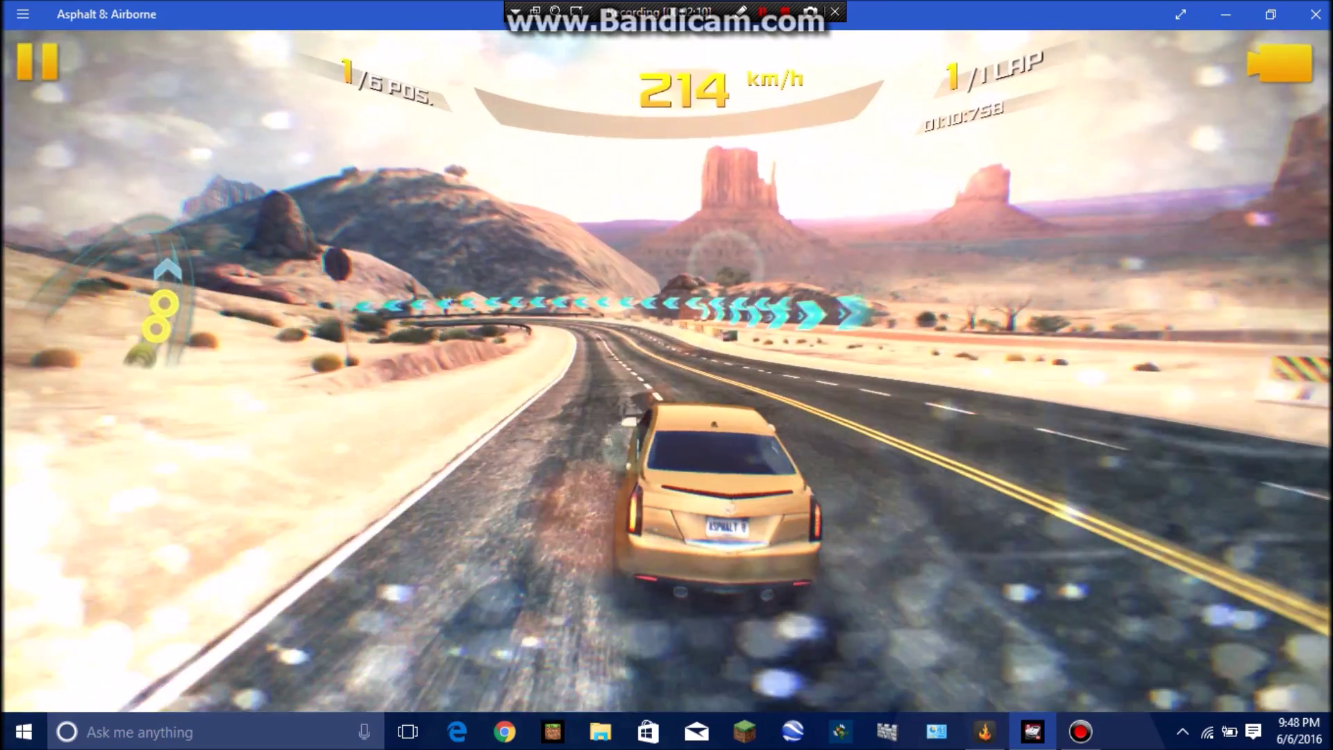
key(Left)
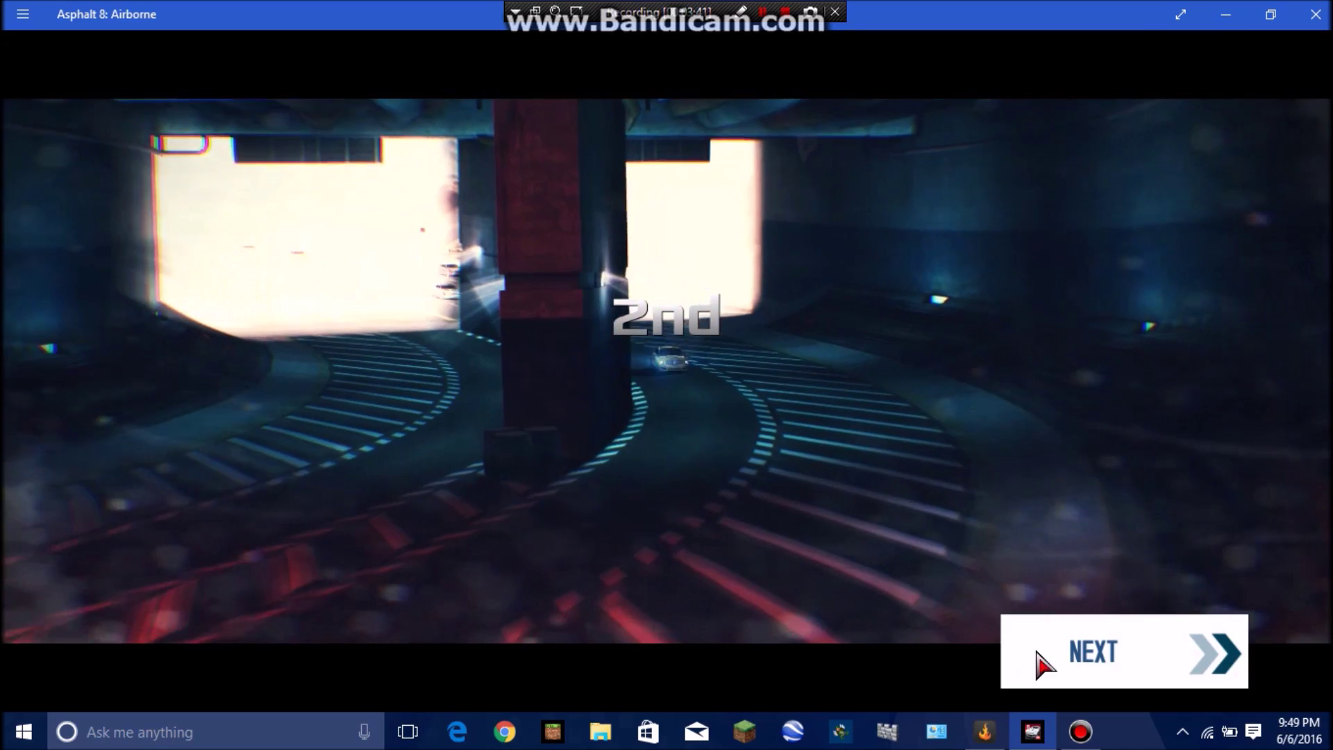
- Pass the results table, skip the ghost upload and collect the 1,231-credit reward
click(1038, 662)
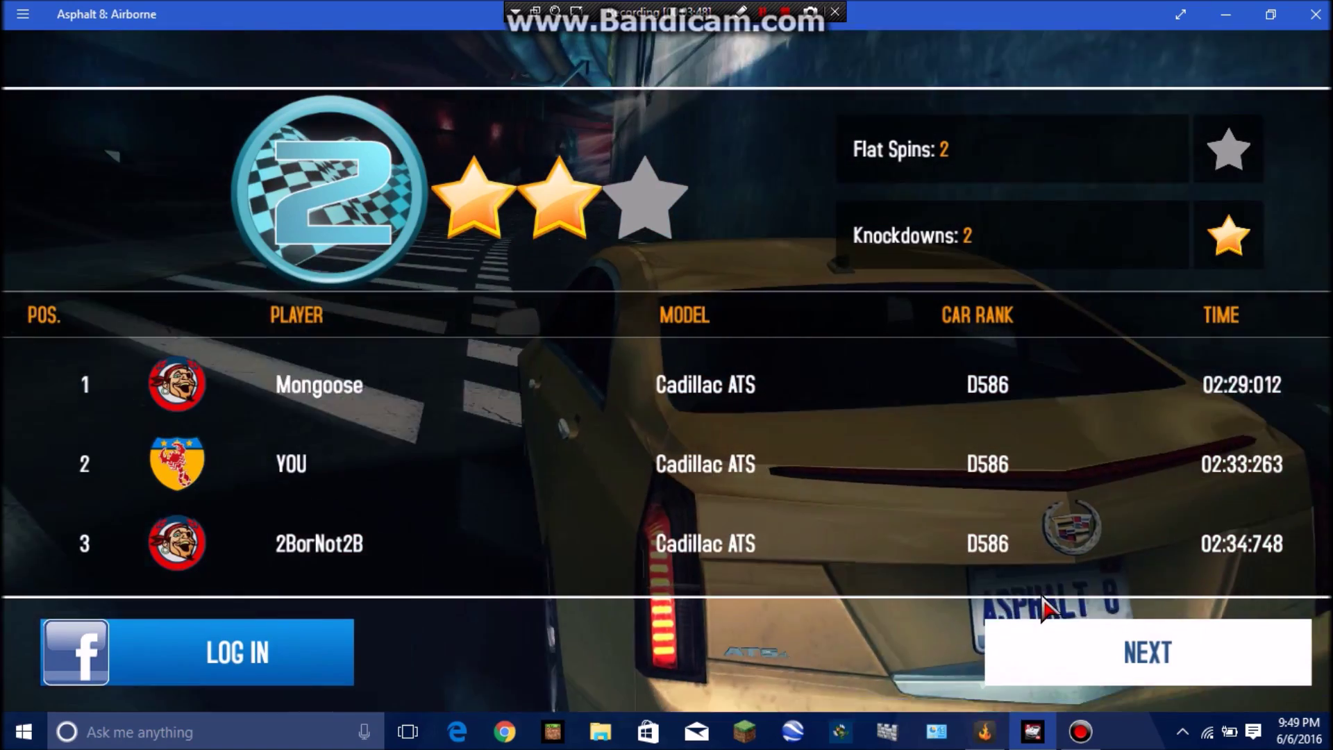
click(1054, 648)
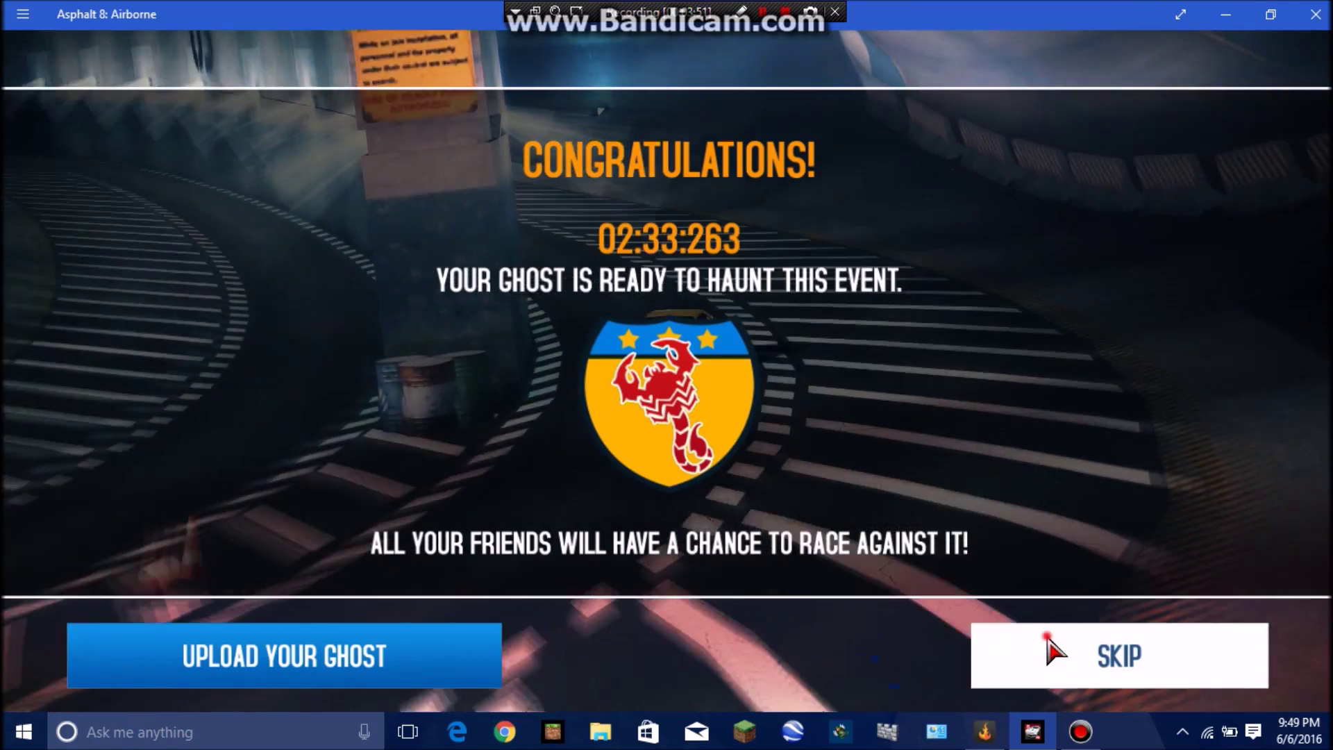
click(1054, 649)
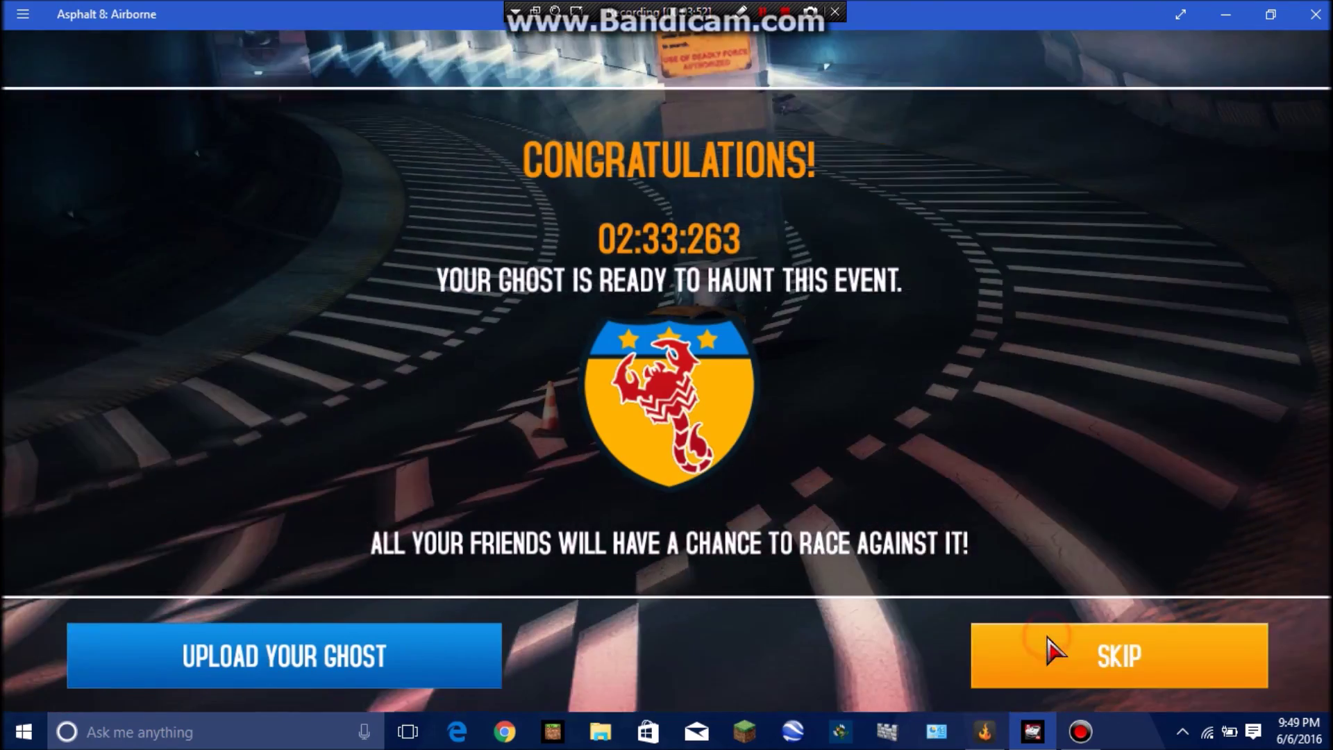
click(1049, 675)
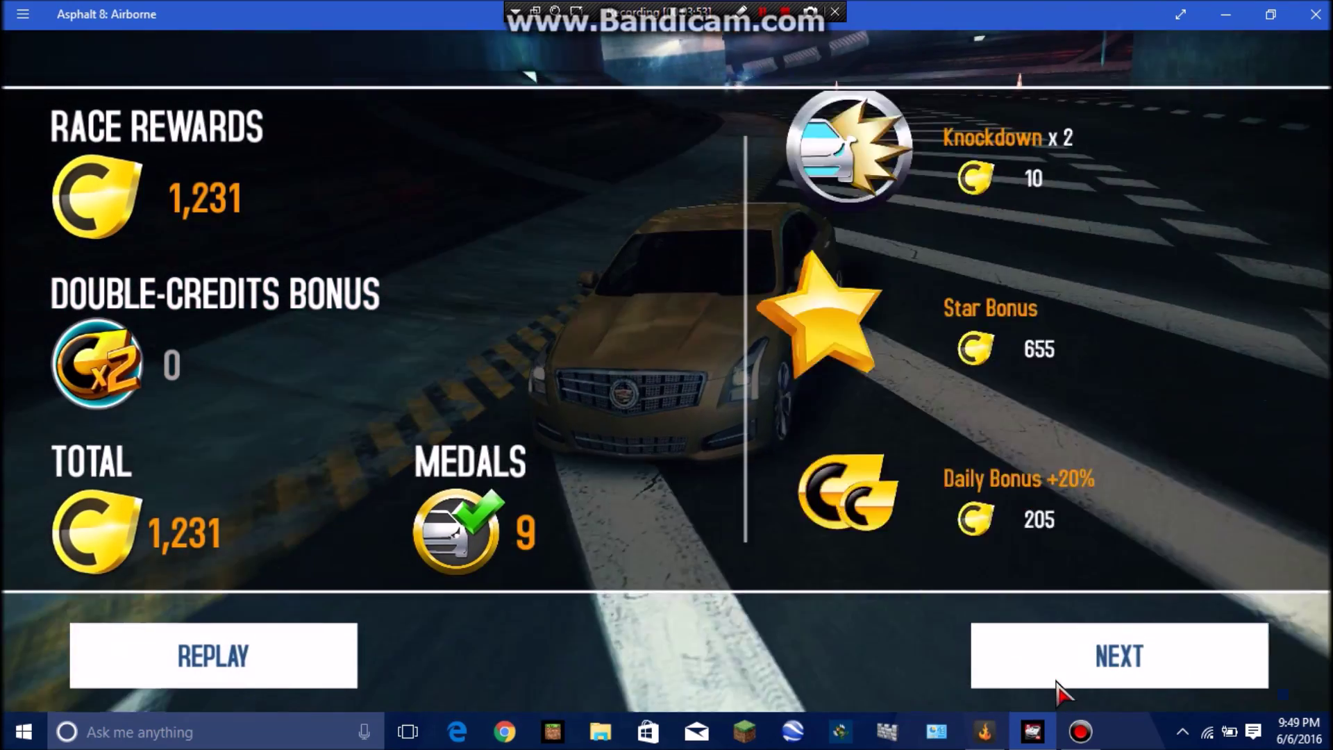
click(1047, 660)
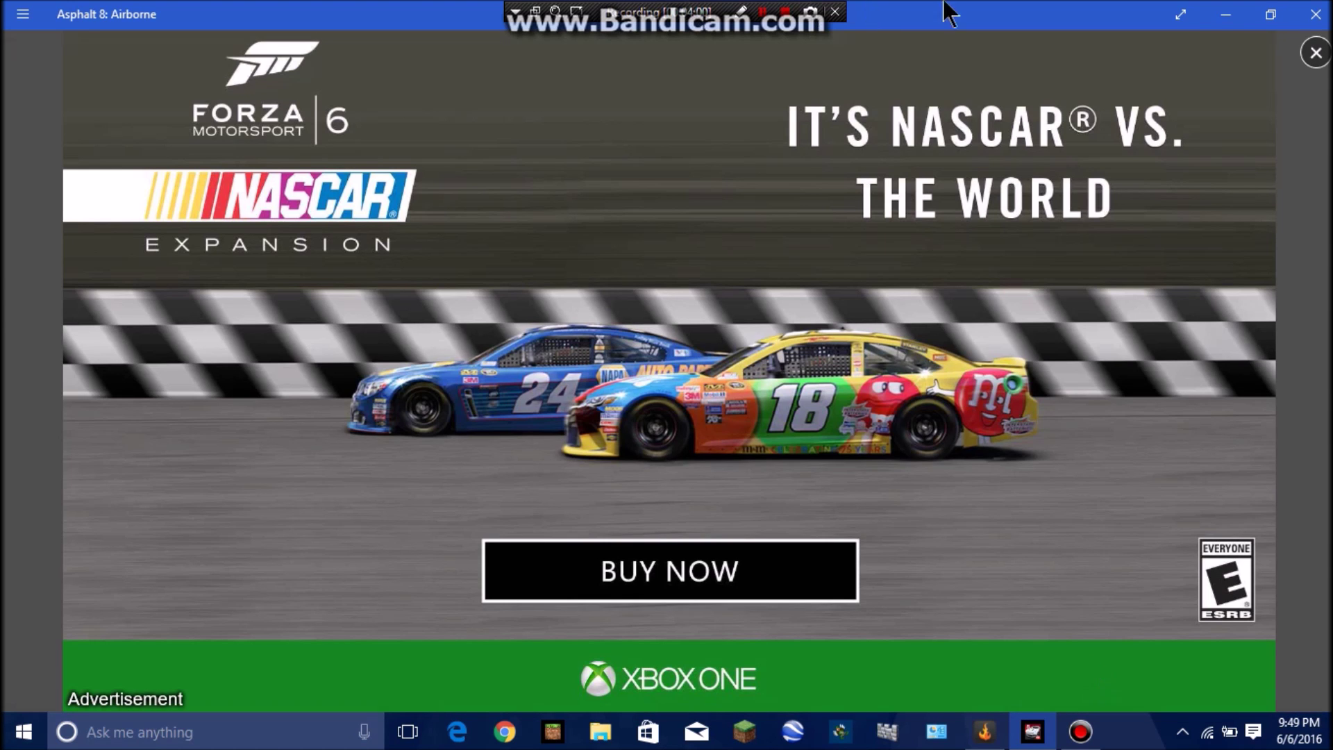
- Dismiss the advertisement and open the London Elimination event for the Audi
click(1312, 55)
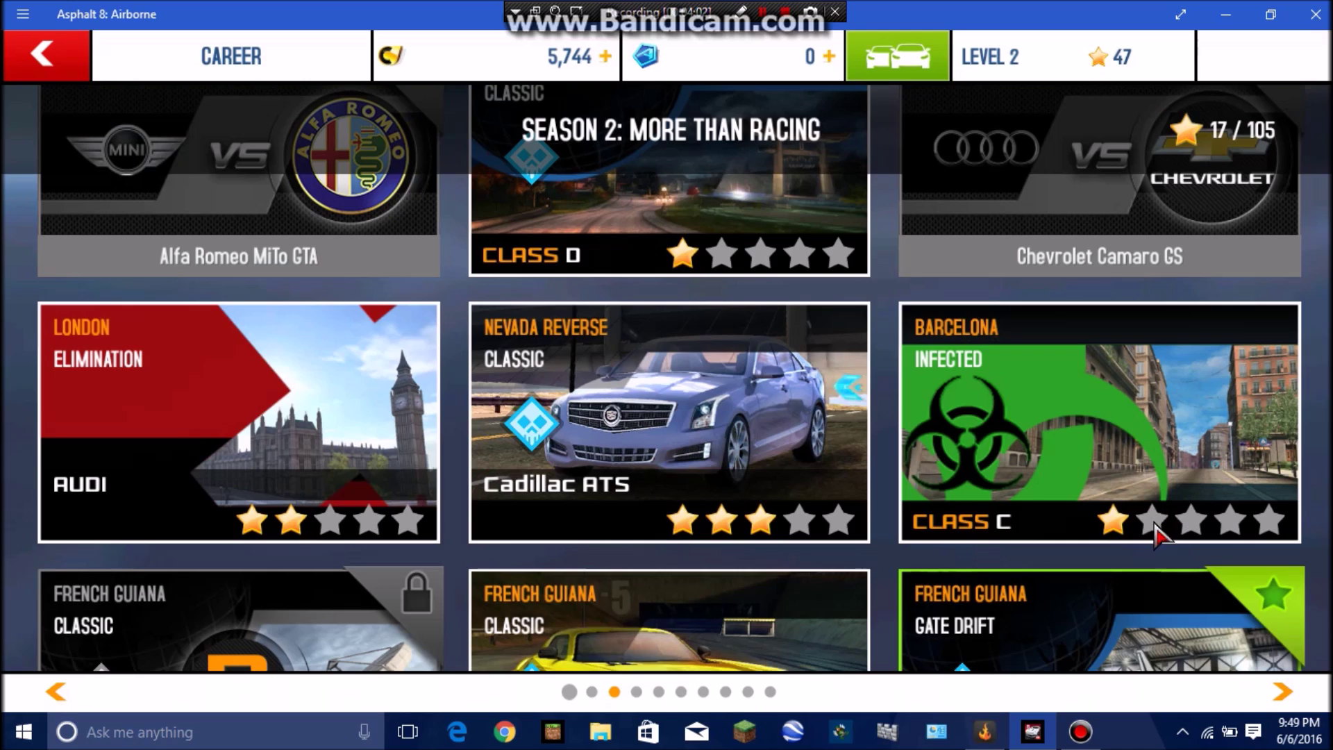
scroll(1317, 349, down, 2)
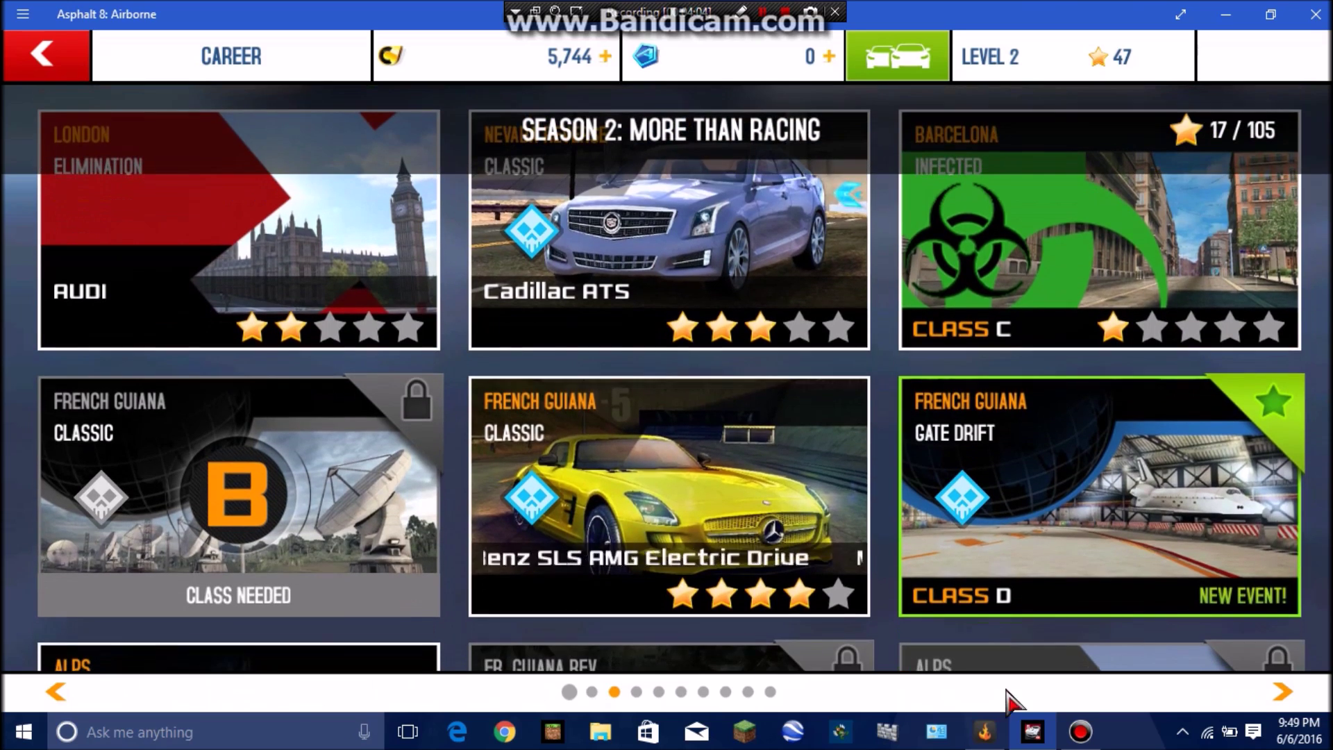
scroll(812, 617, down, 3)
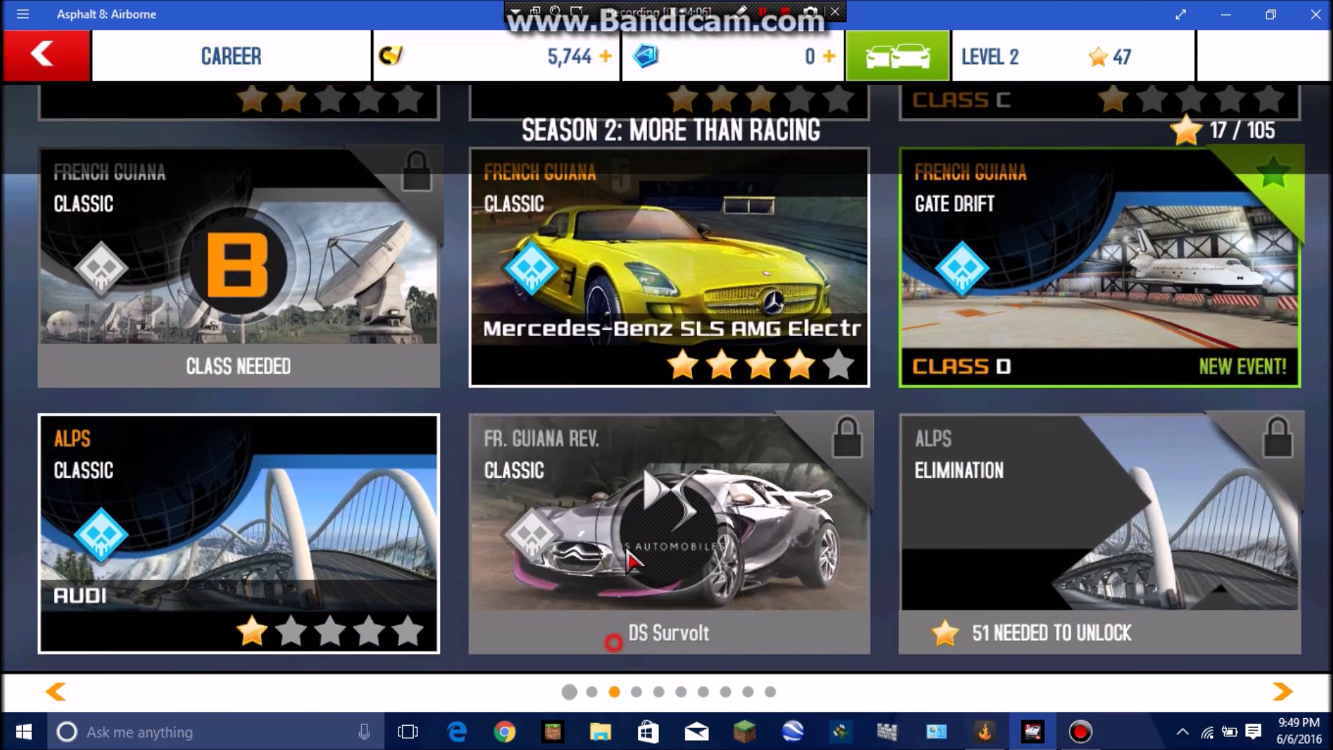
scroll(629, 560, down, 3)
scroll(629, 559, down, 1)
scroll(614, 560, down, 3)
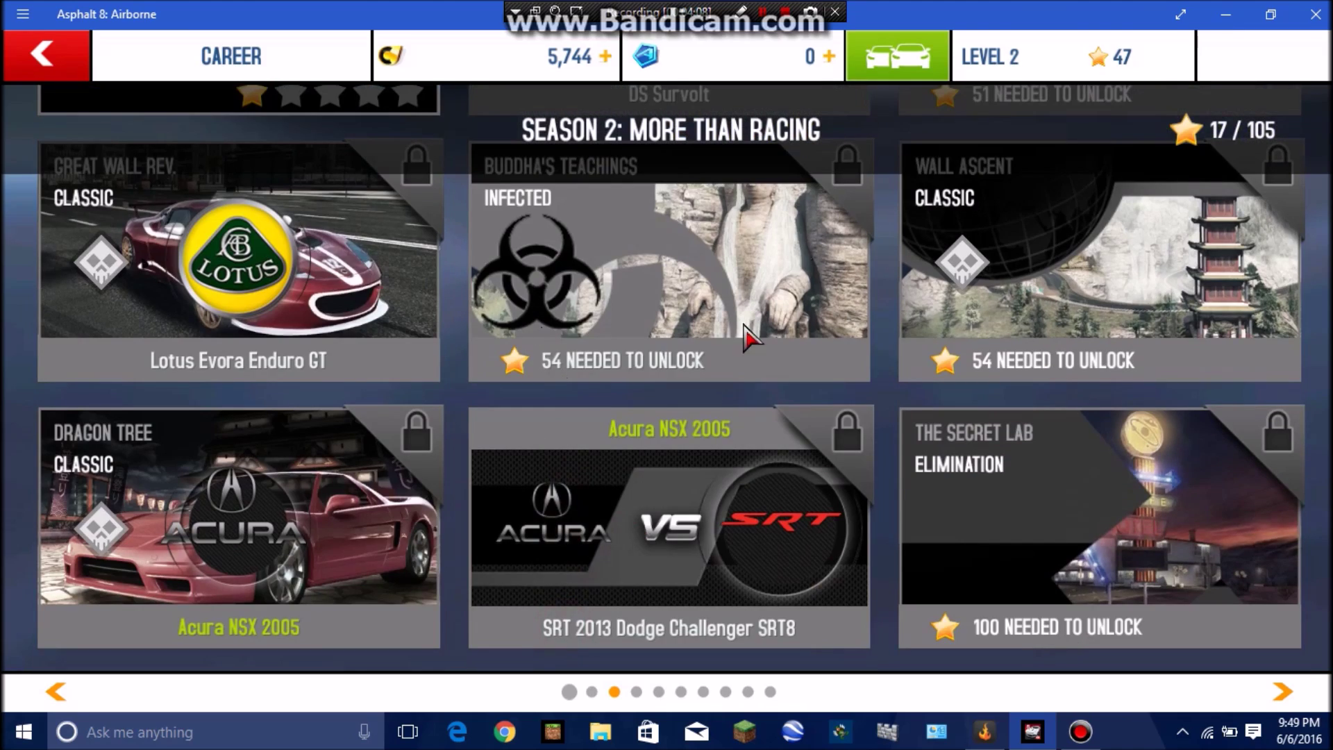
scroll(791, 390, up, 3)
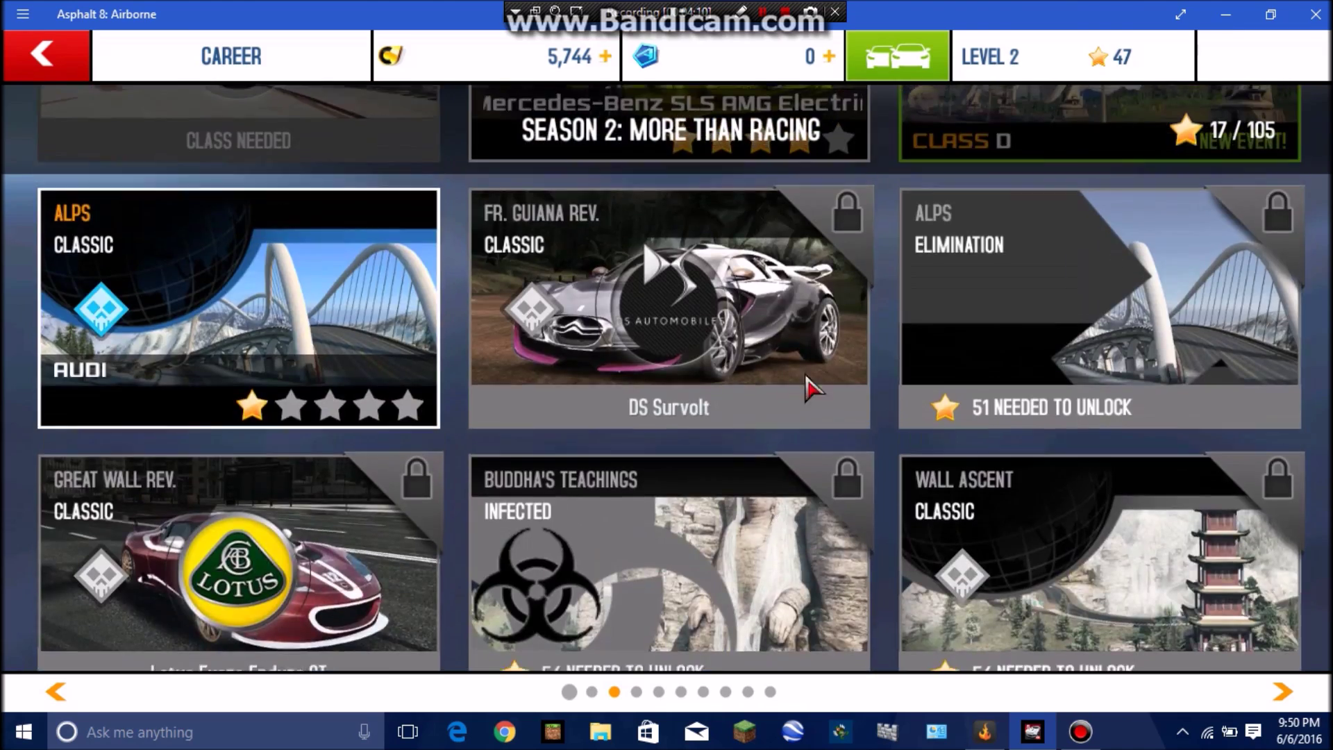
scroll(792, 390, up, 3)
scroll(771, 469, up, 1)
scroll(745, 567, up, 2)
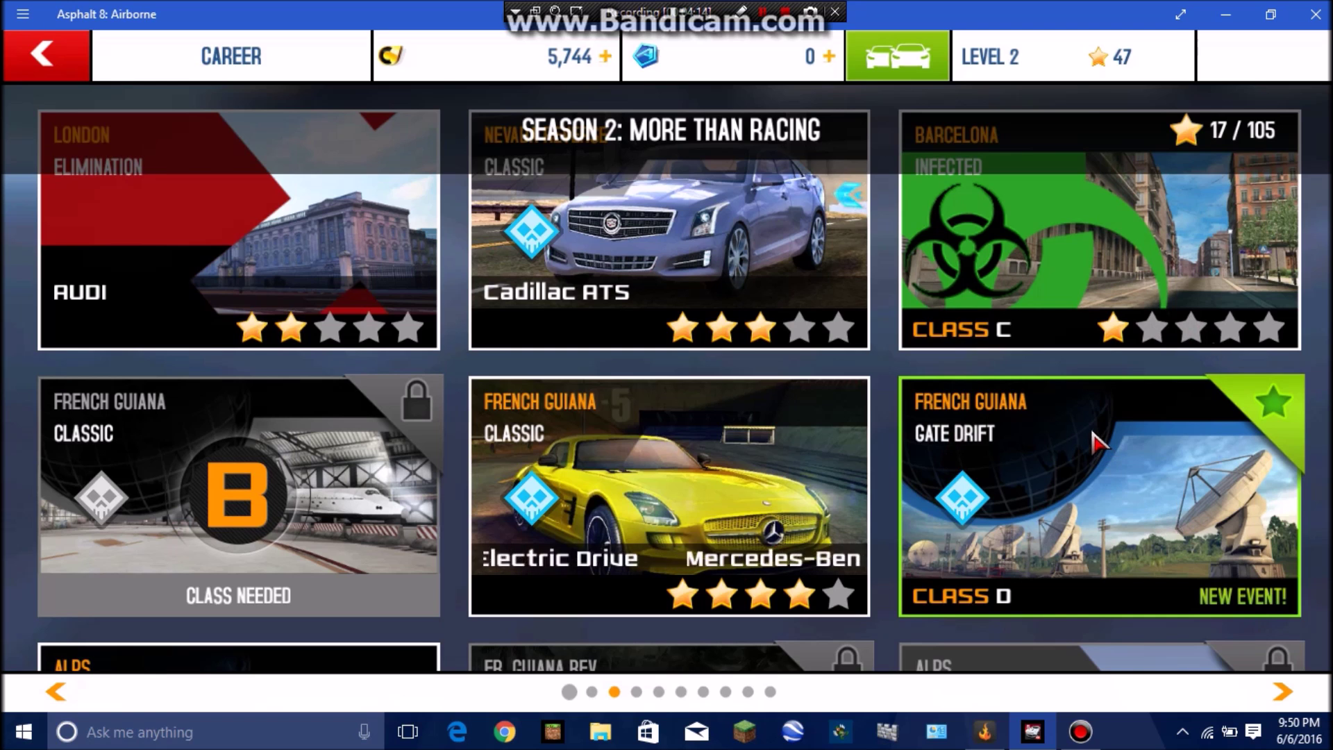
scroll(744, 372, up, 2)
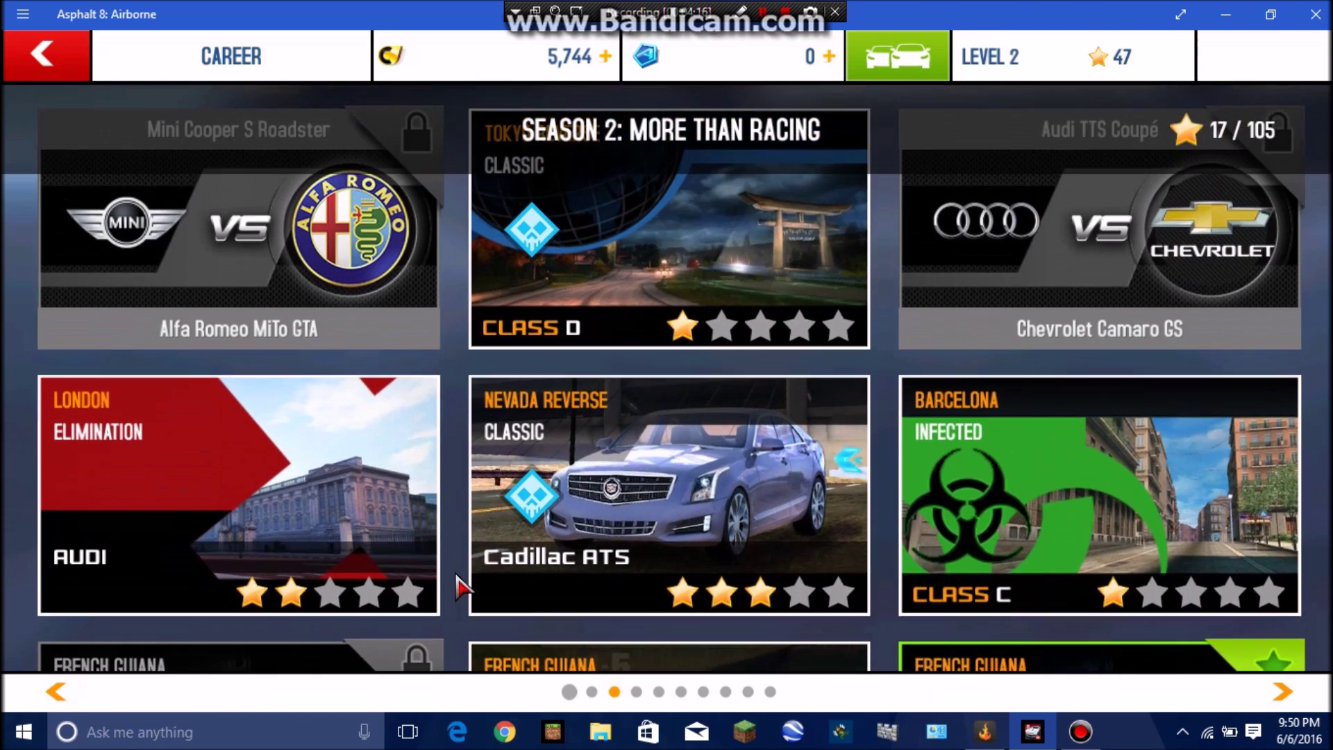
click(243, 554)
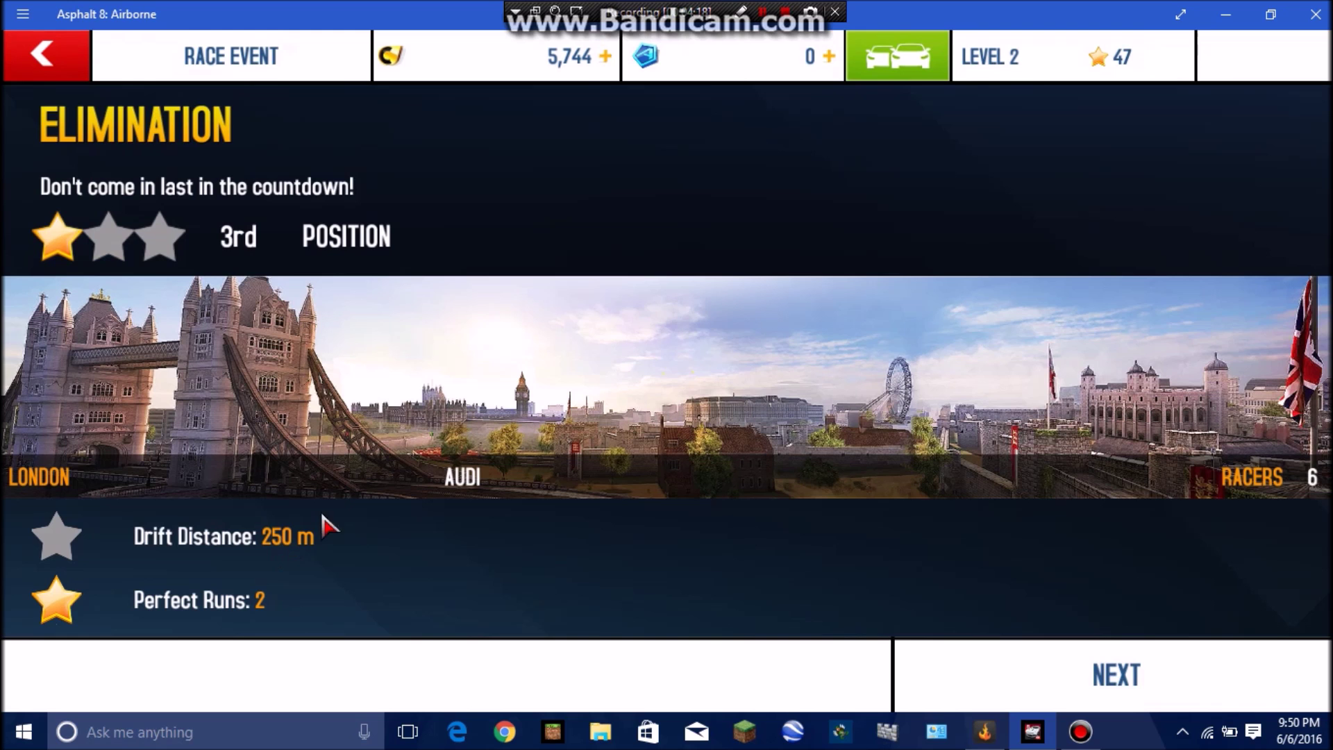
- Confirm the event and the Audi R8 e-tron, and start London Elimination without boosts
click(1114, 731)
click(1116, 694)
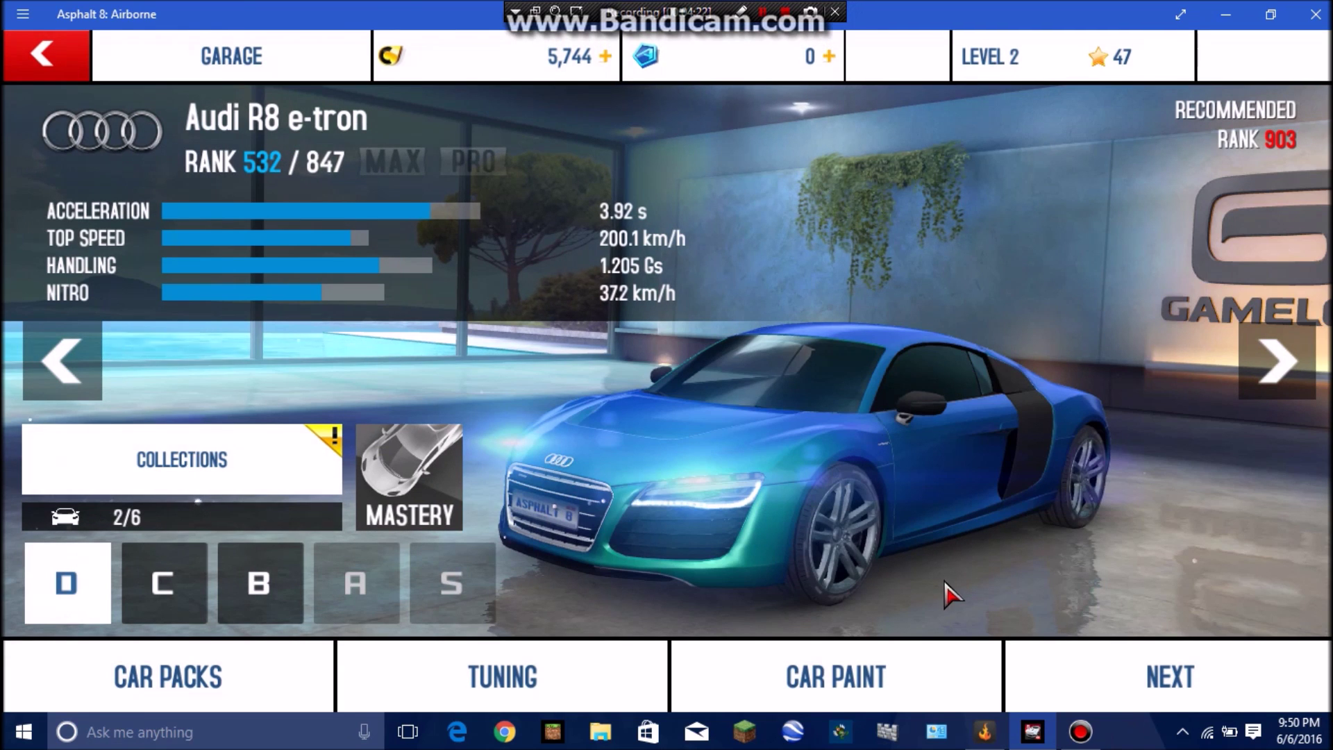
click(1107, 678)
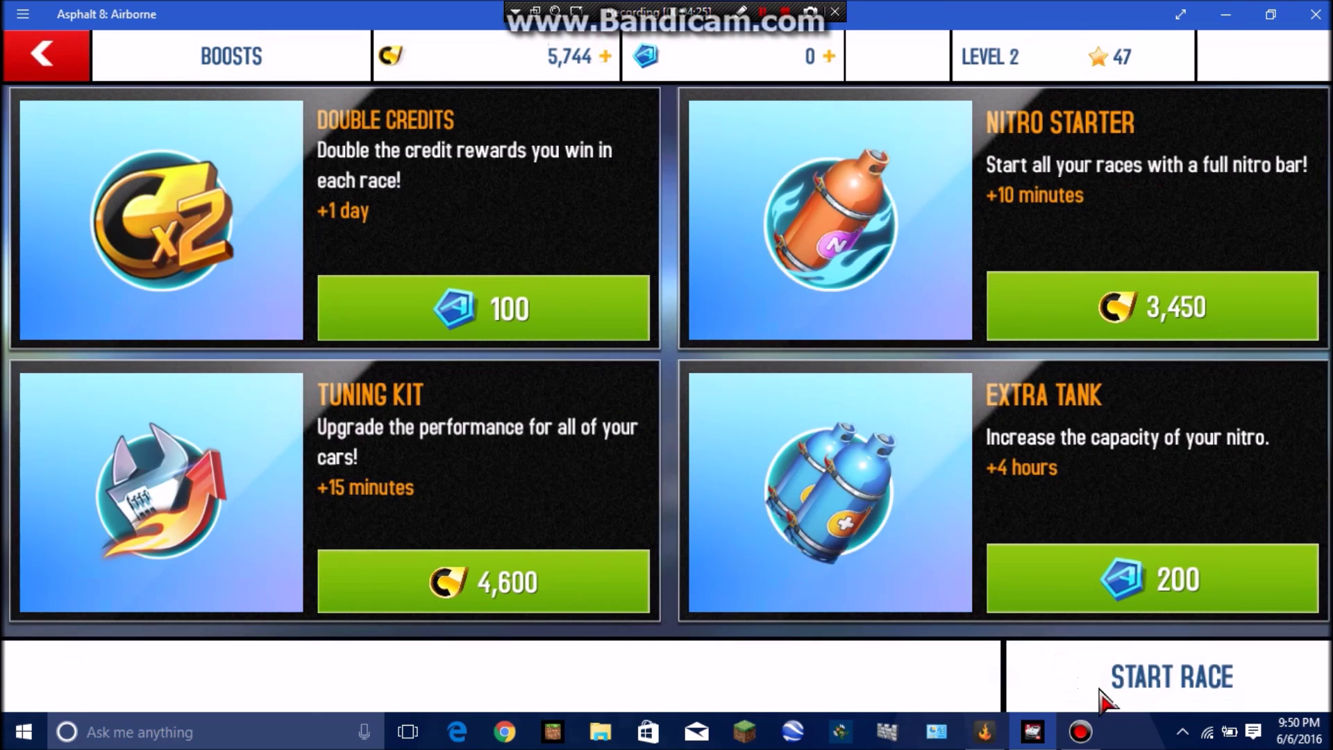
click(1106, 698)
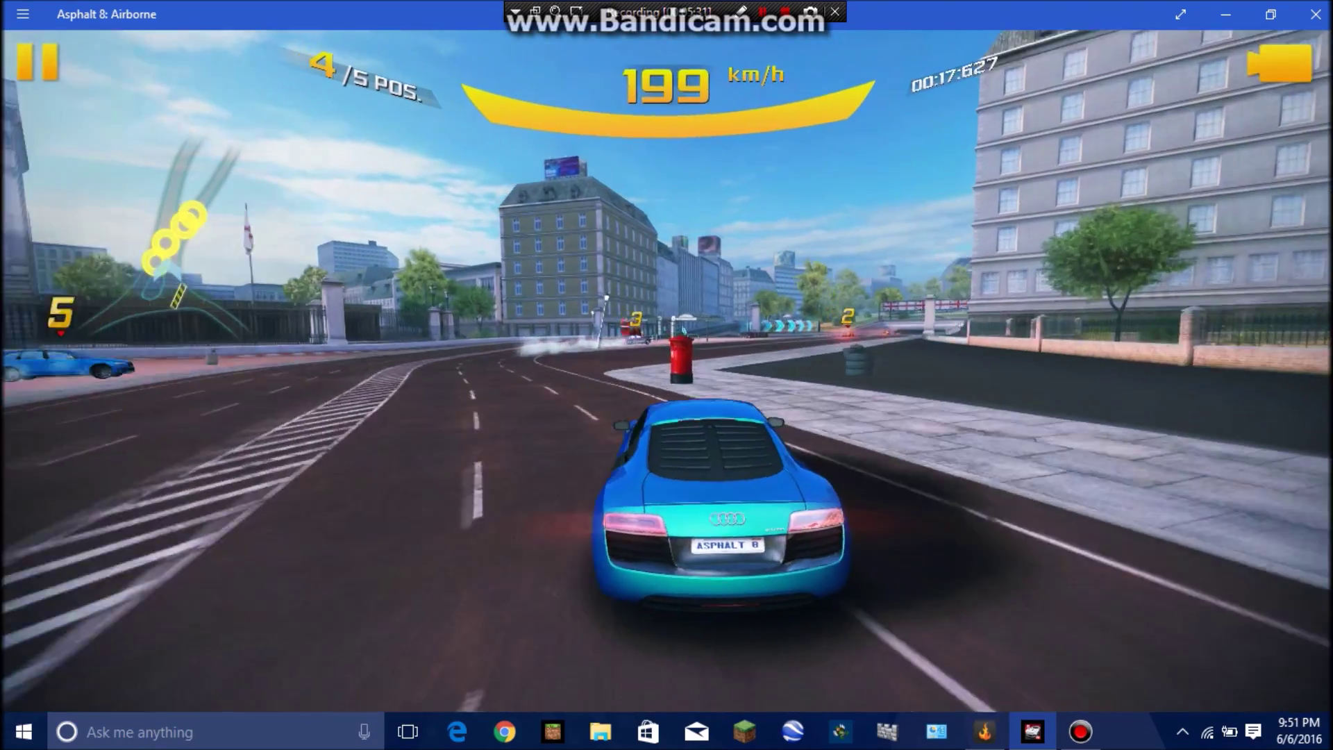
- Hold fourth of five through London and fire a nitro boost
key(space)
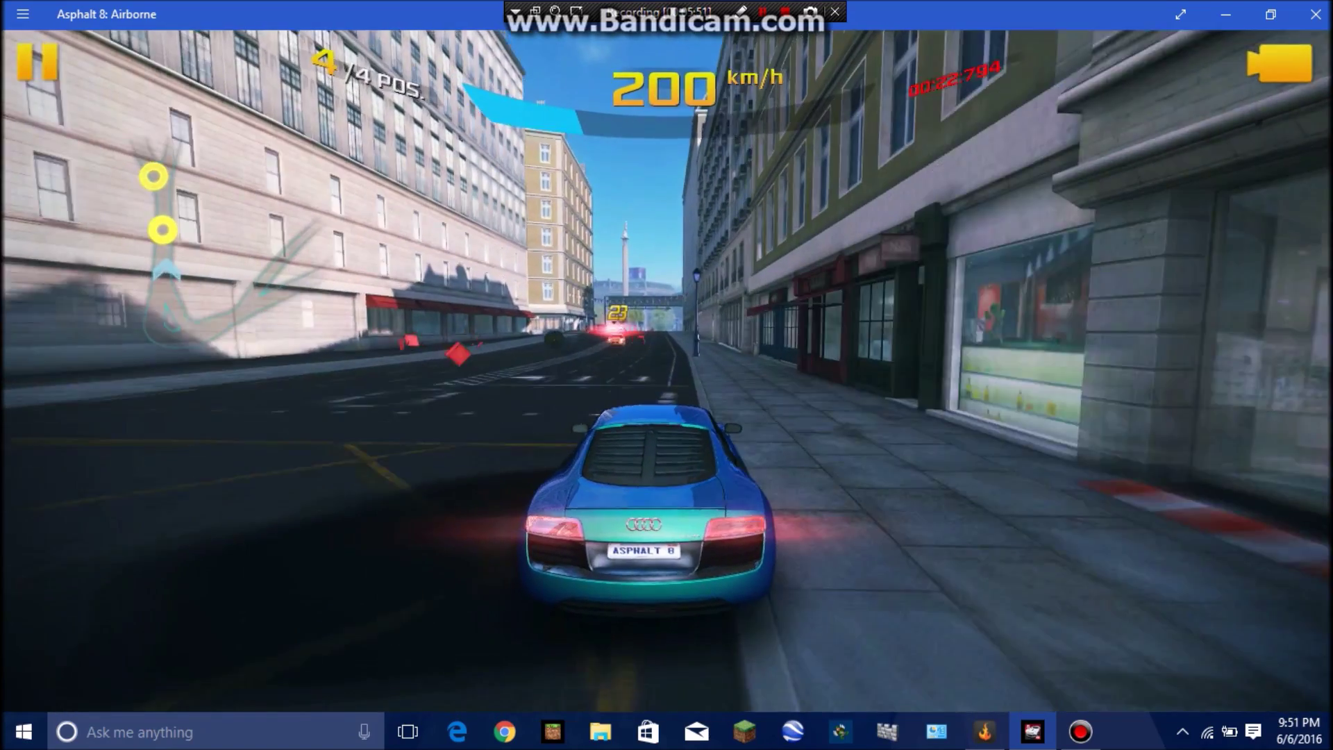
- Boost with nitro and steer right through the intersection onto the next street
key(space)
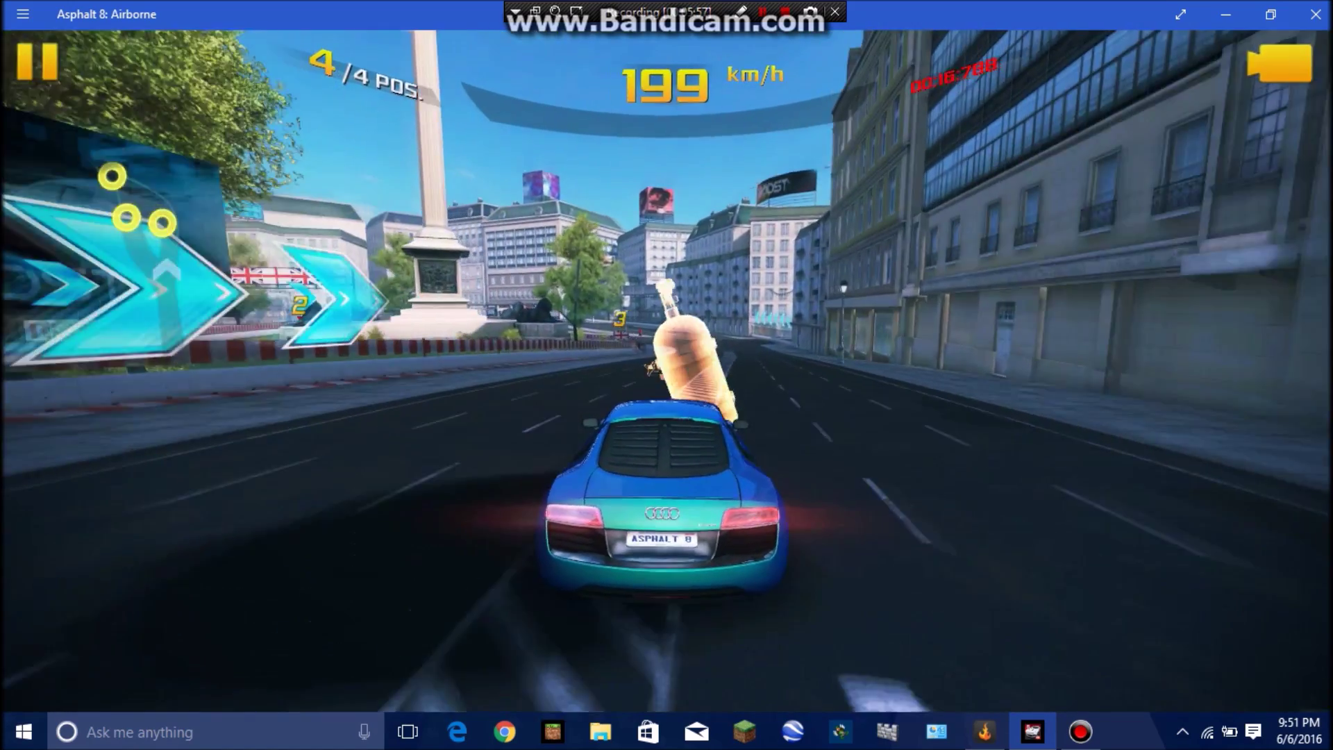
key(Right)
key(Right)
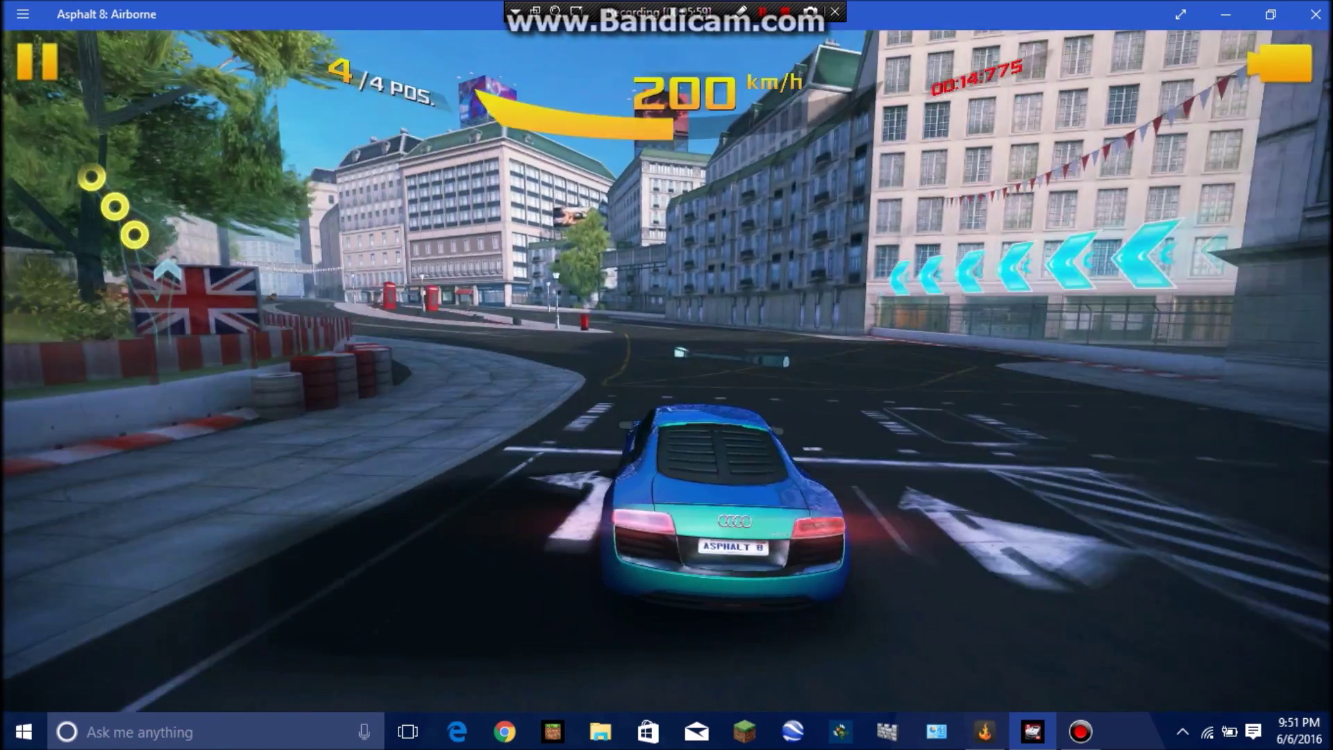
key(space)
key(Right)
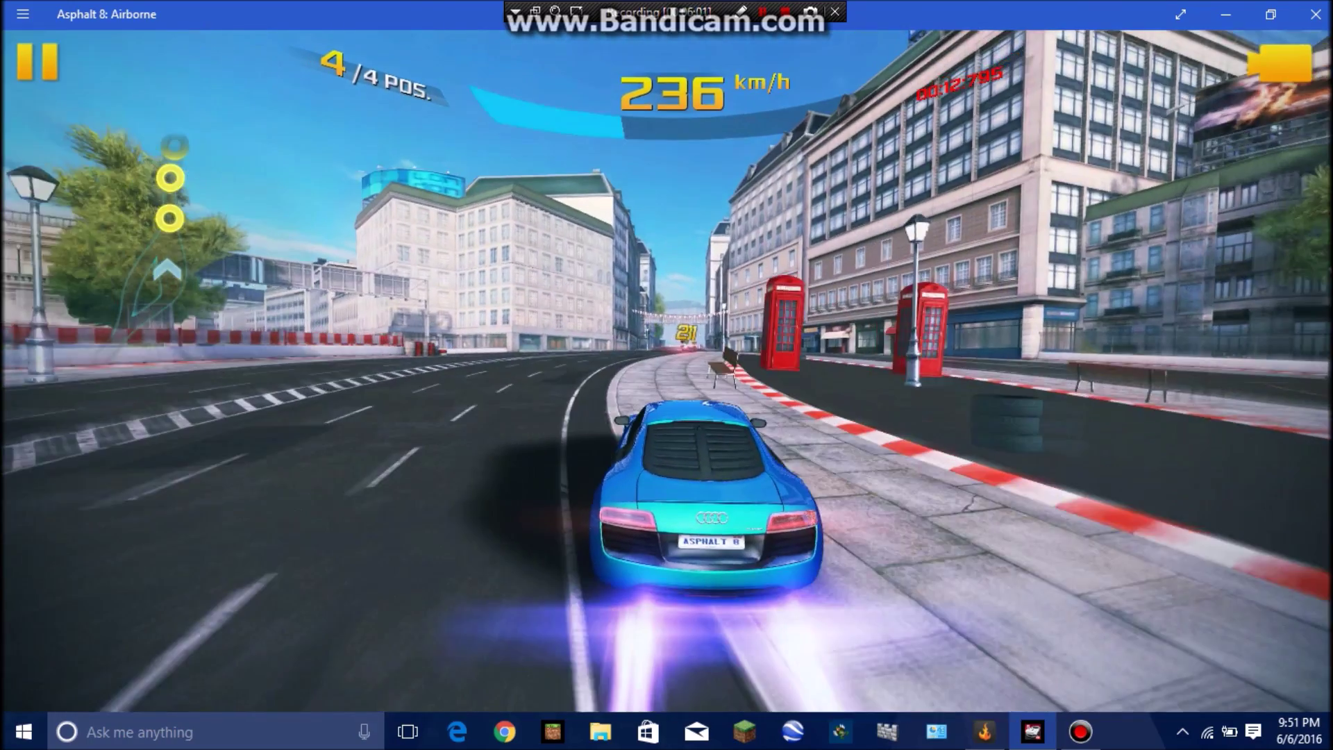
key(Right)
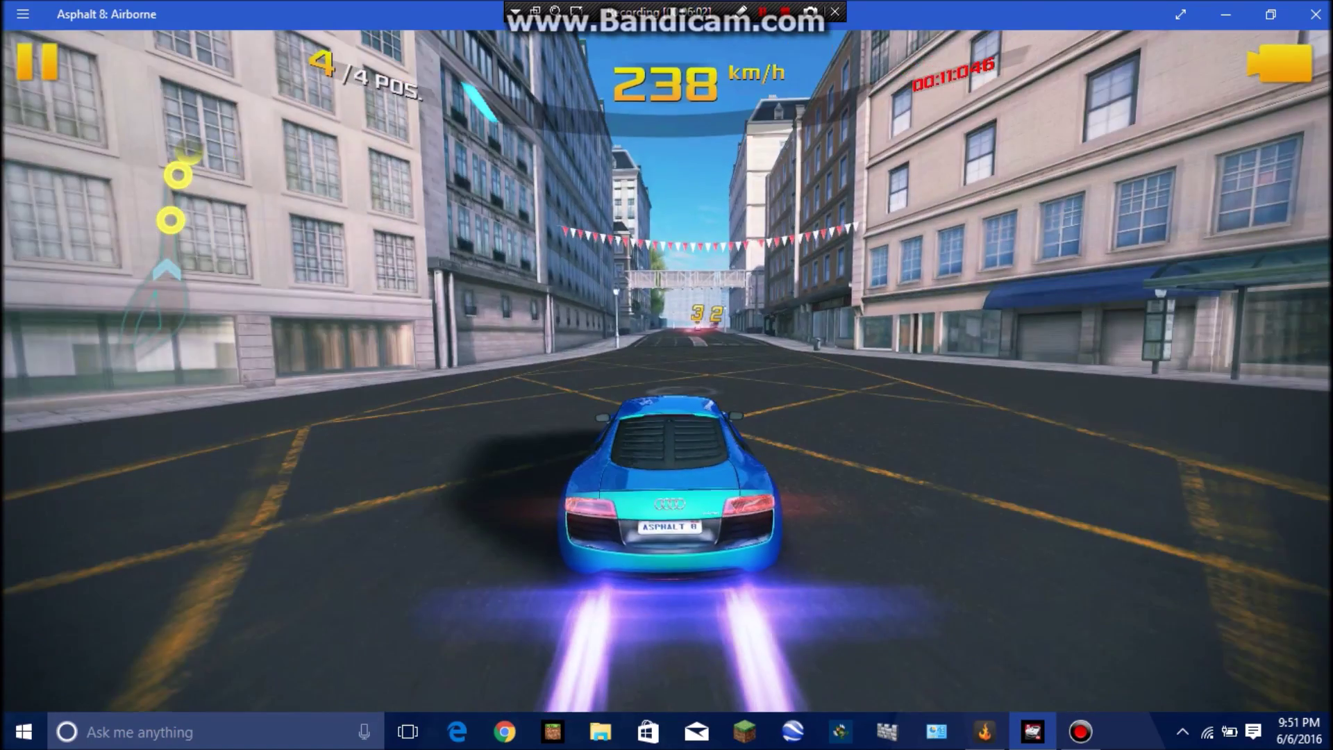
- Drift left into the cross street and fire nitro until the Audi is eliminated
key(Left)
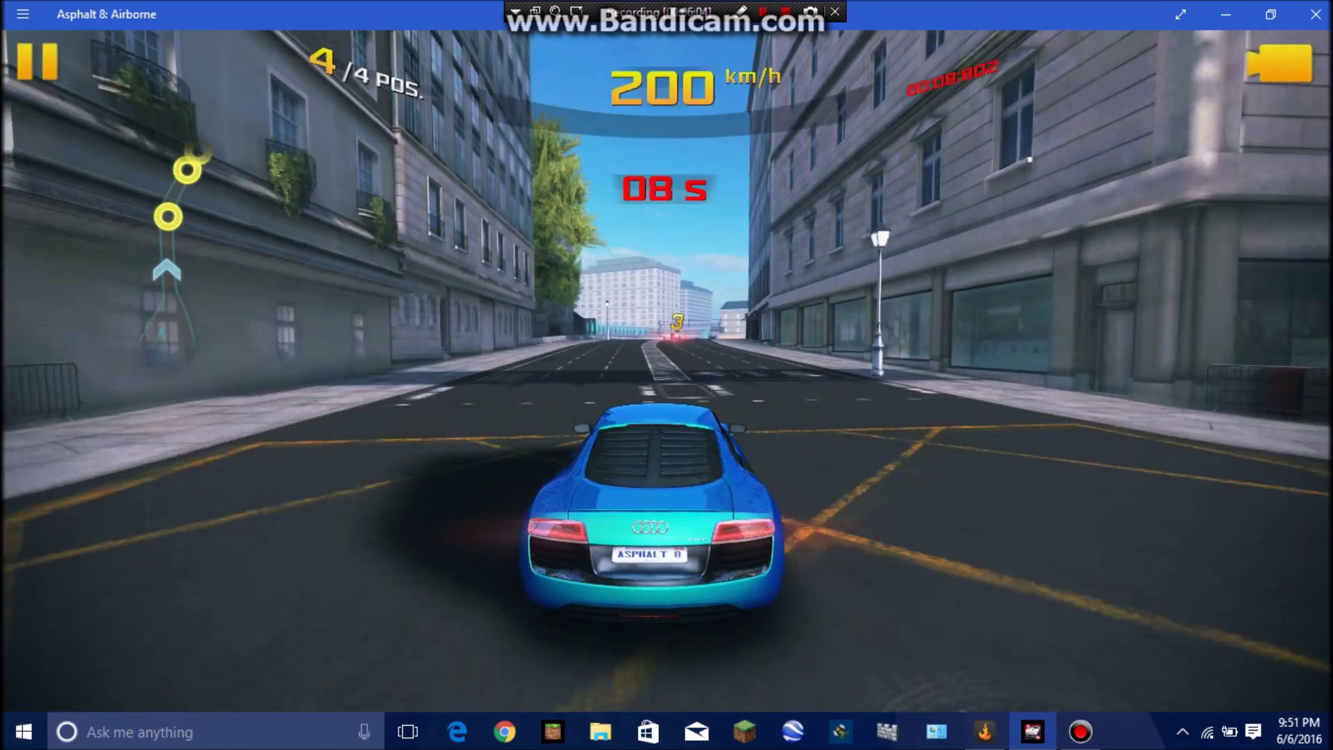
key(Left)
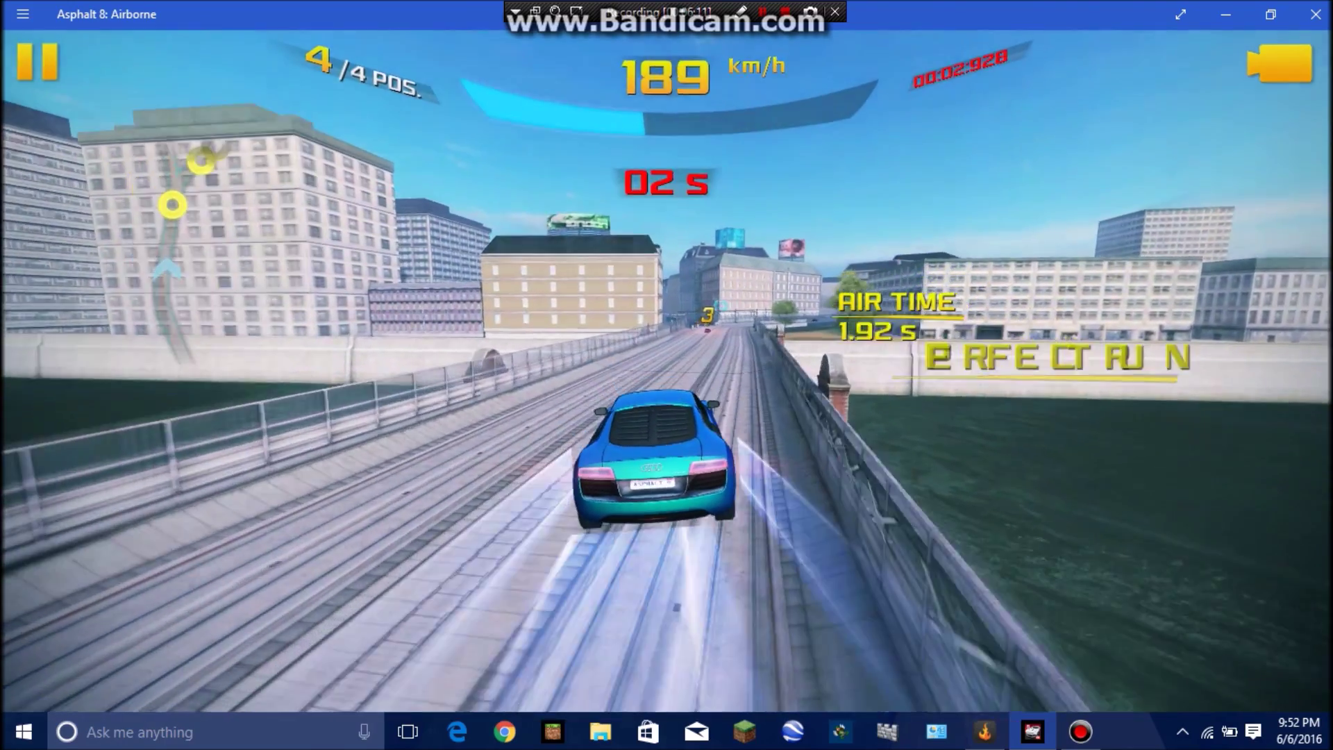
key(space)
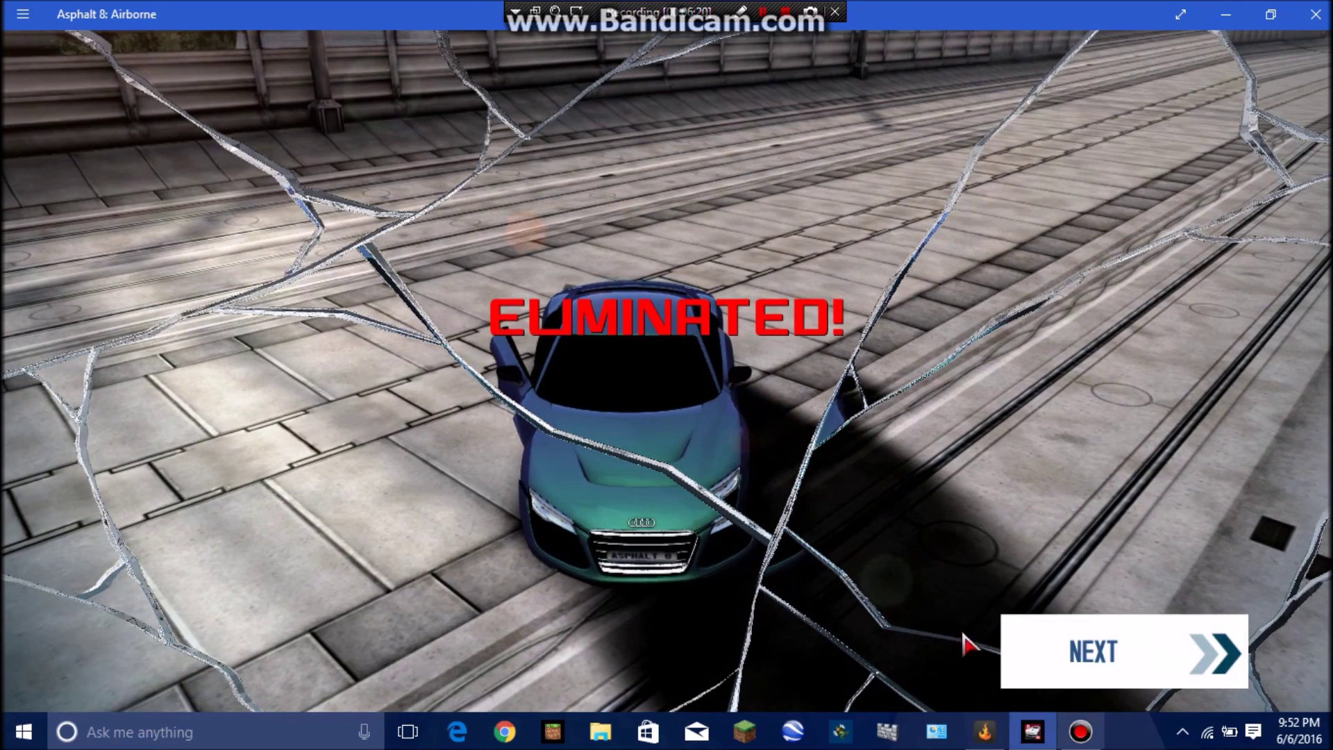
- Move past the Eliminated screen, London results table and 75-credit rewards to Career
click(1062, 637)
click(1080, 665)
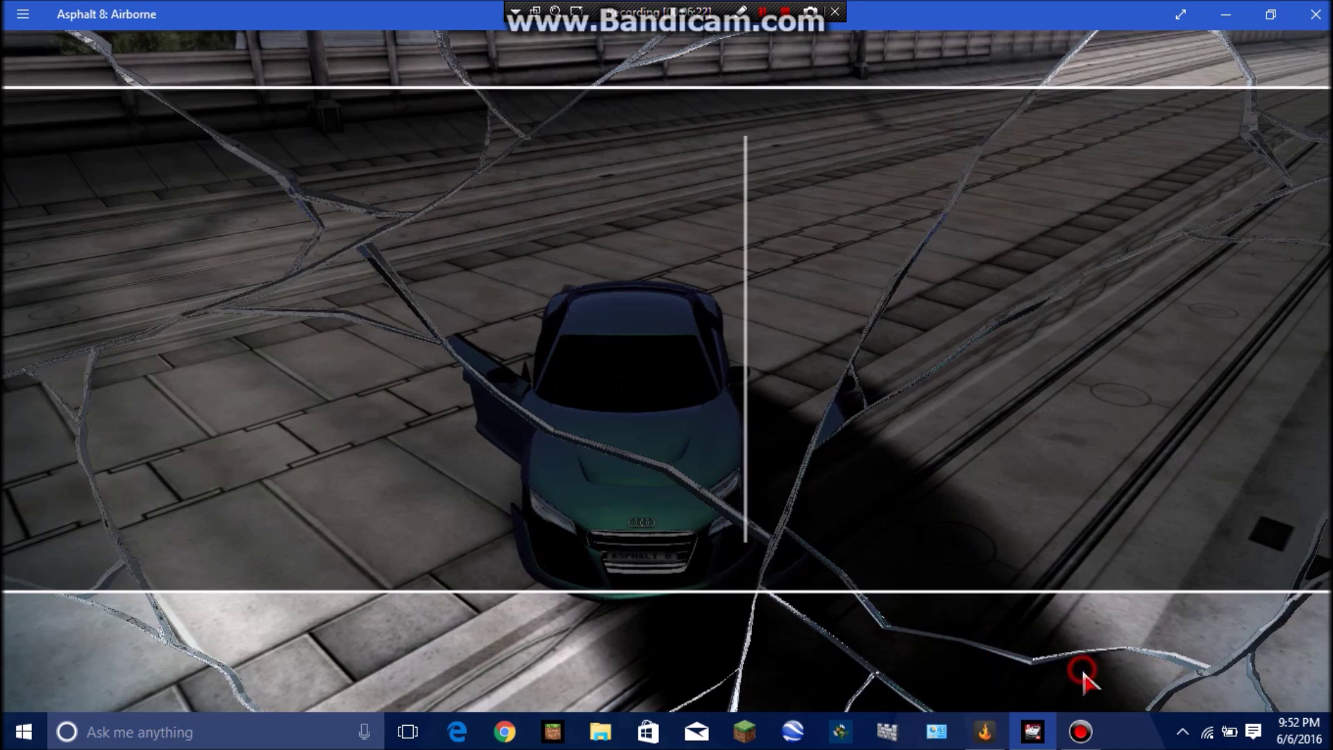
click(1066, 644)
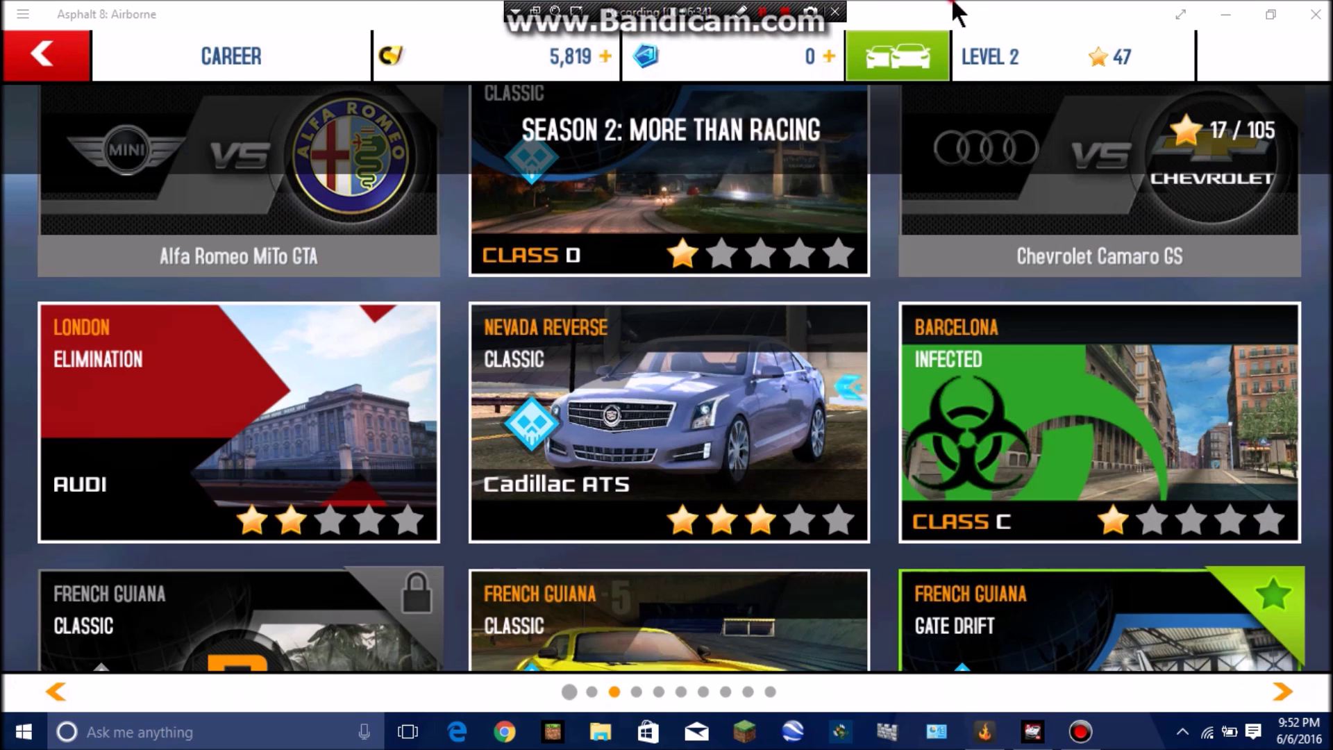
- Enter the Barcelona Infected event, skip the Infected Mode explanation and pick the Mercedes SLS
click(1018, 450)
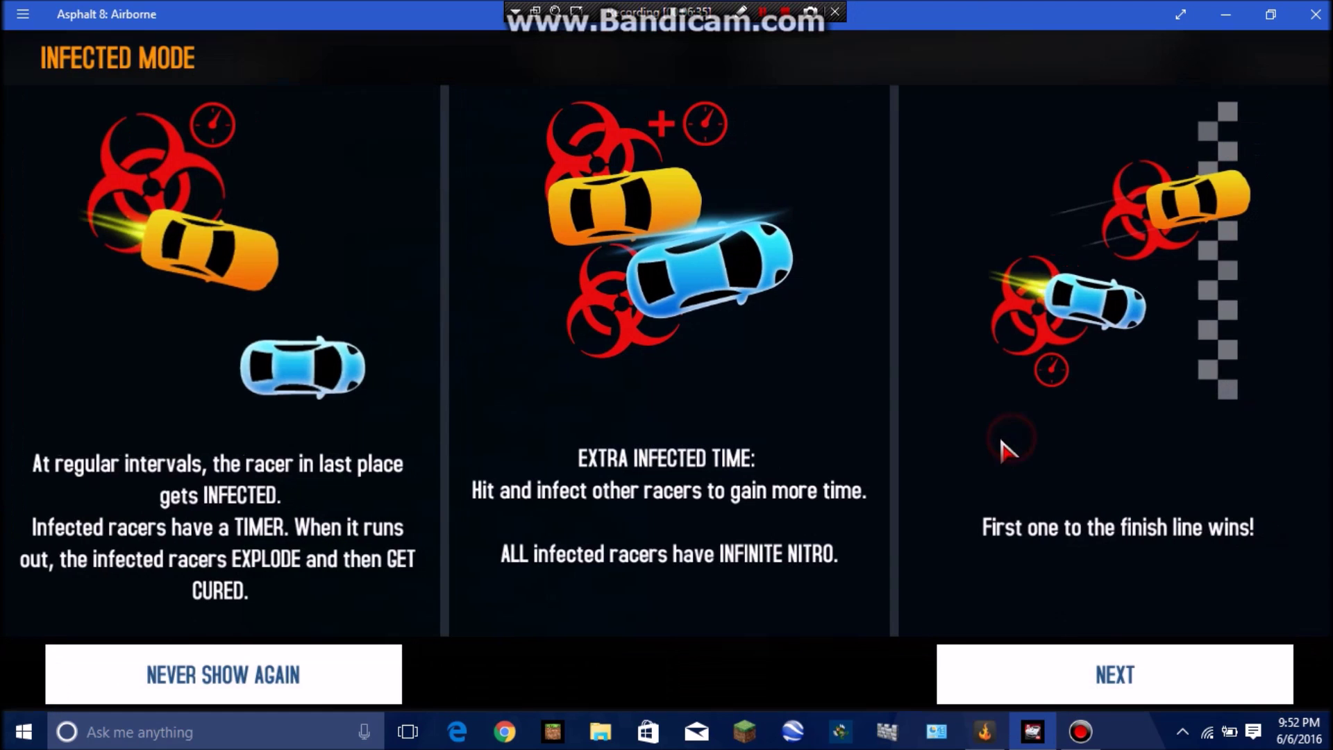
click(1048, 695)
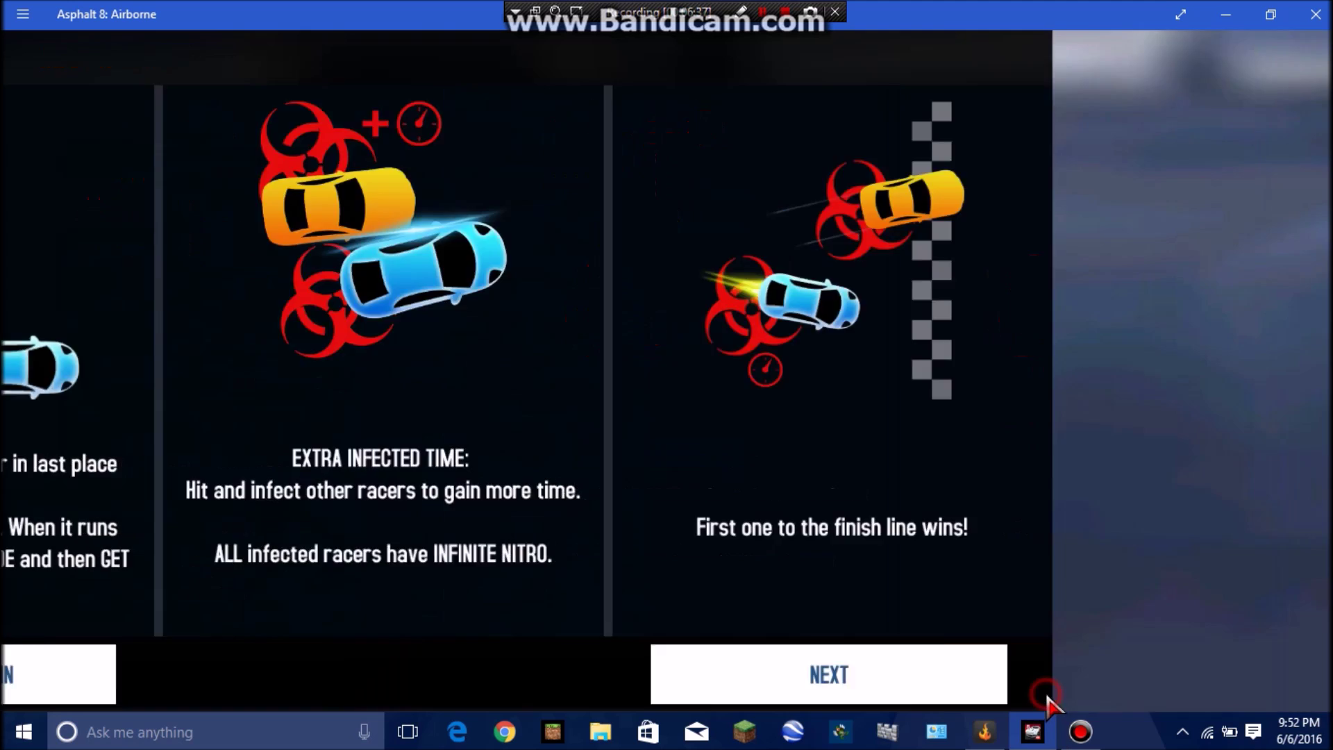
click(1028, 683)
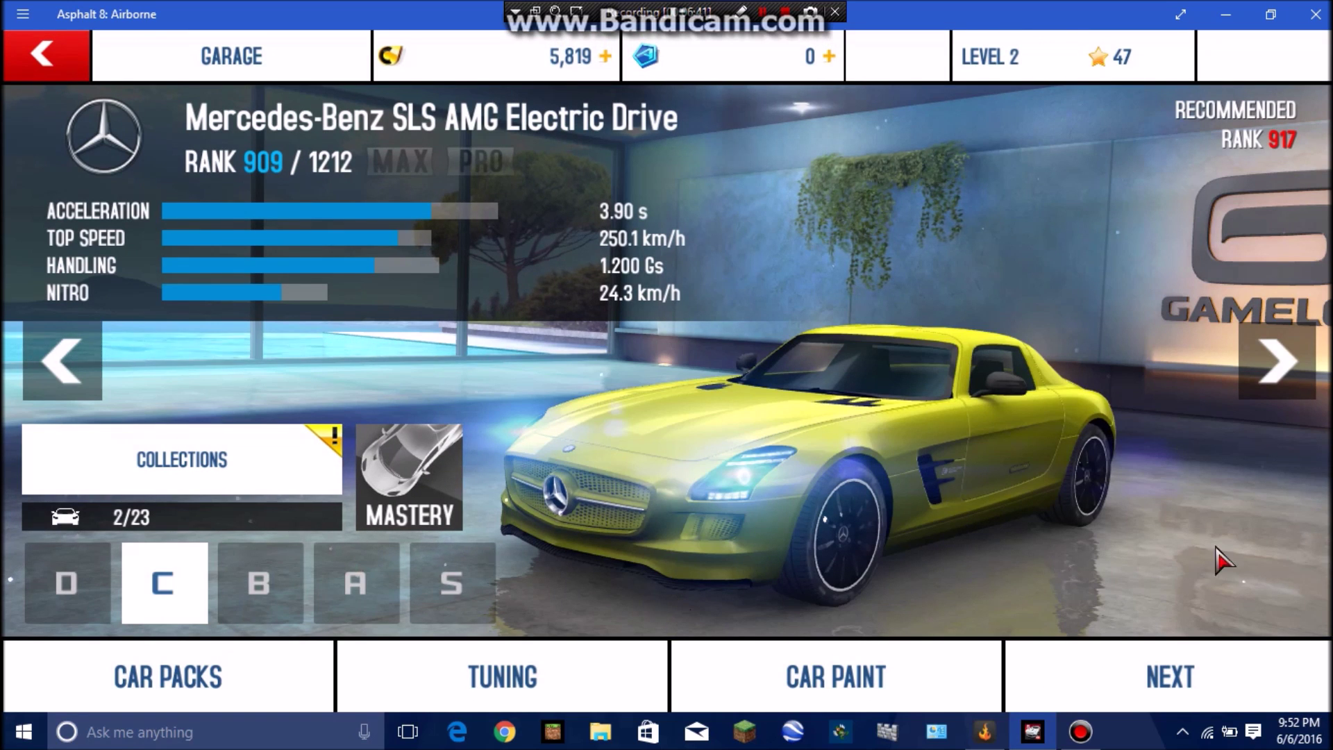
click(1190, 677)
- Start the Barcelona Infected race without boosts and nitro off the starting line
click(1190, 677)
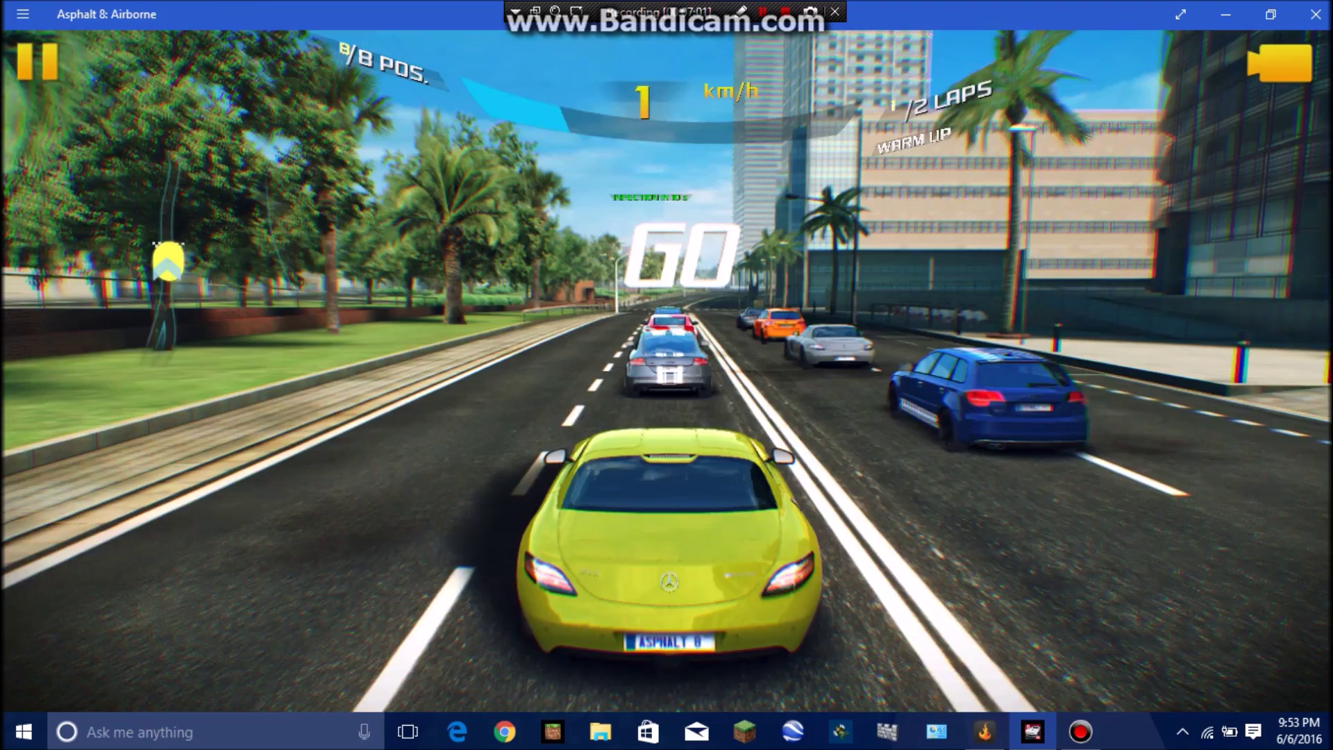
key(space)
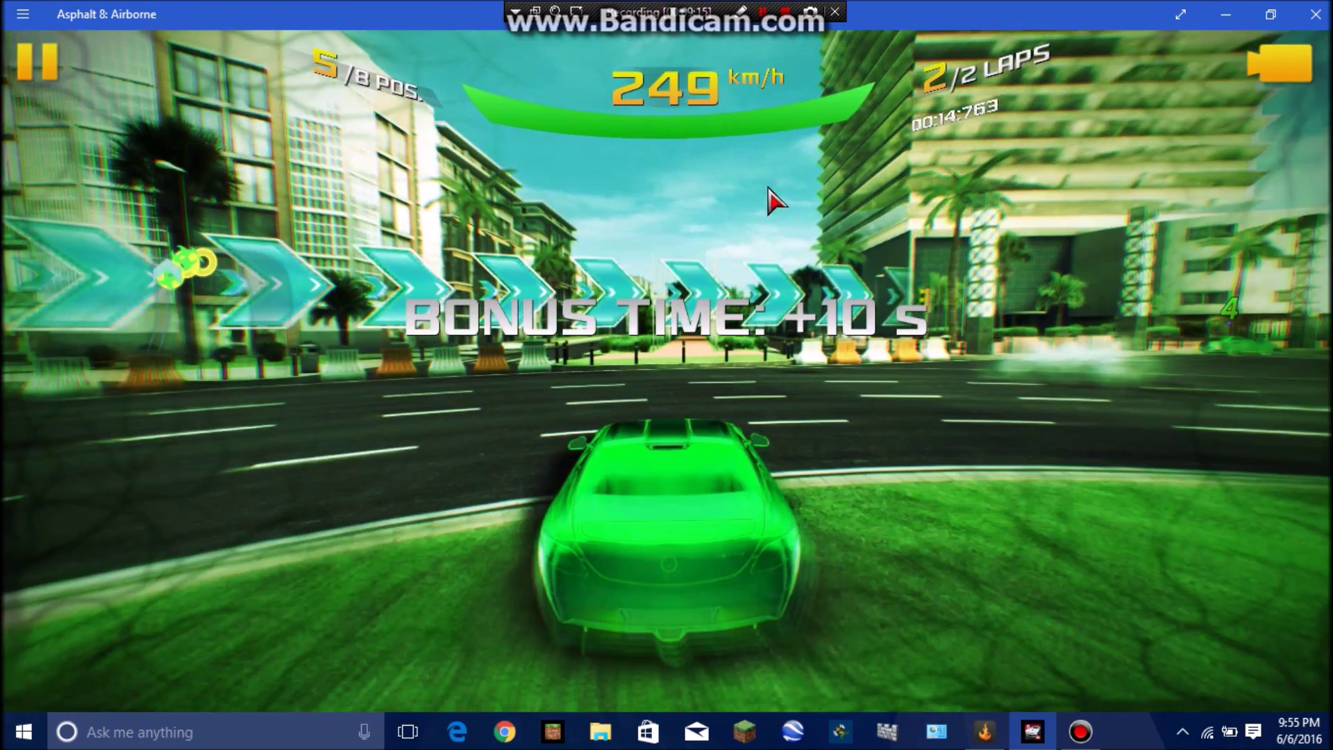
- Pause the Barcelona race and confirm quitting it on the second lap
key(Escape)
click(315, 583)
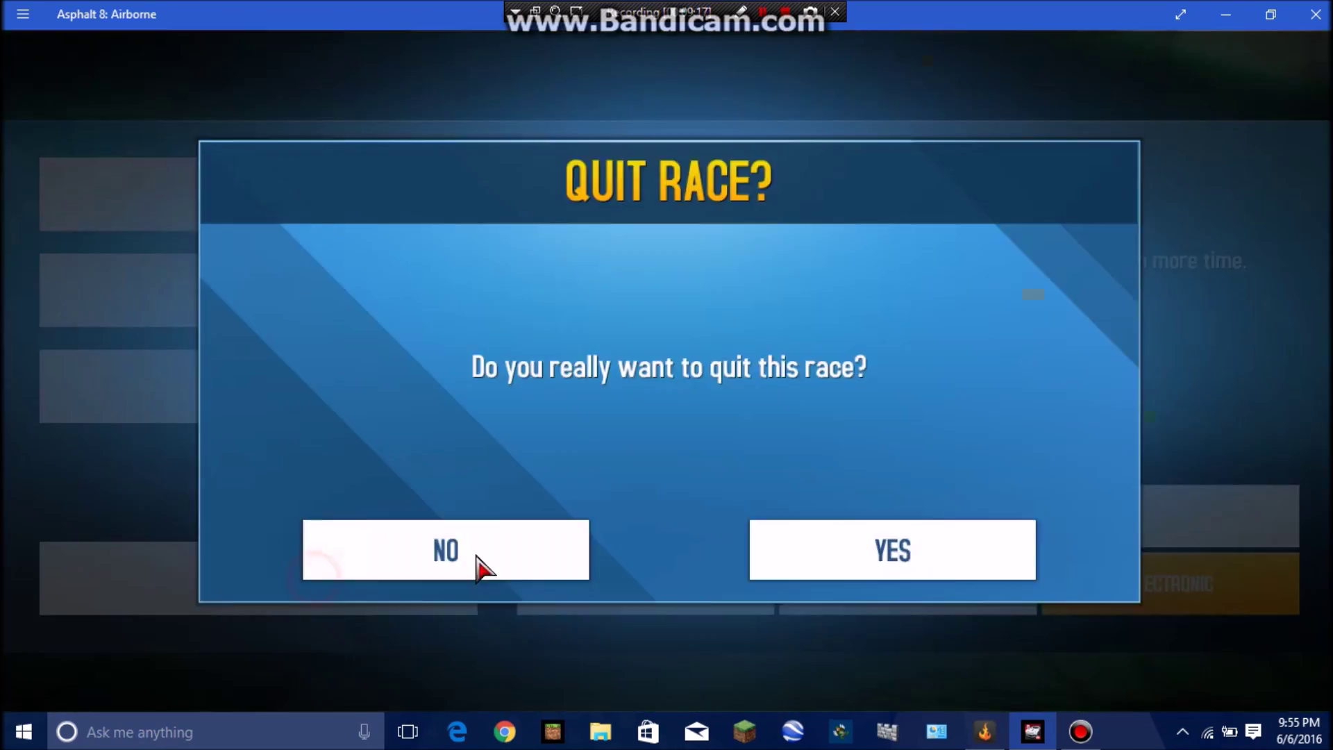
click(789, 552)
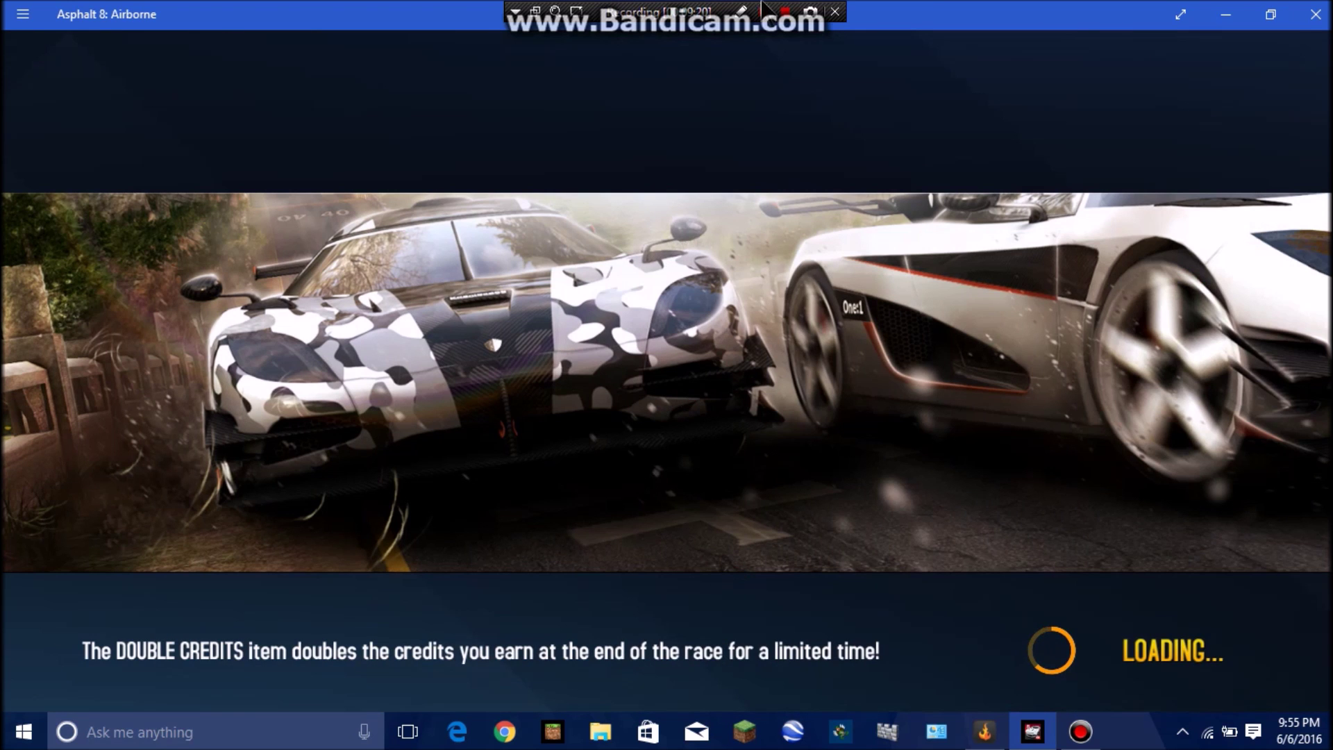